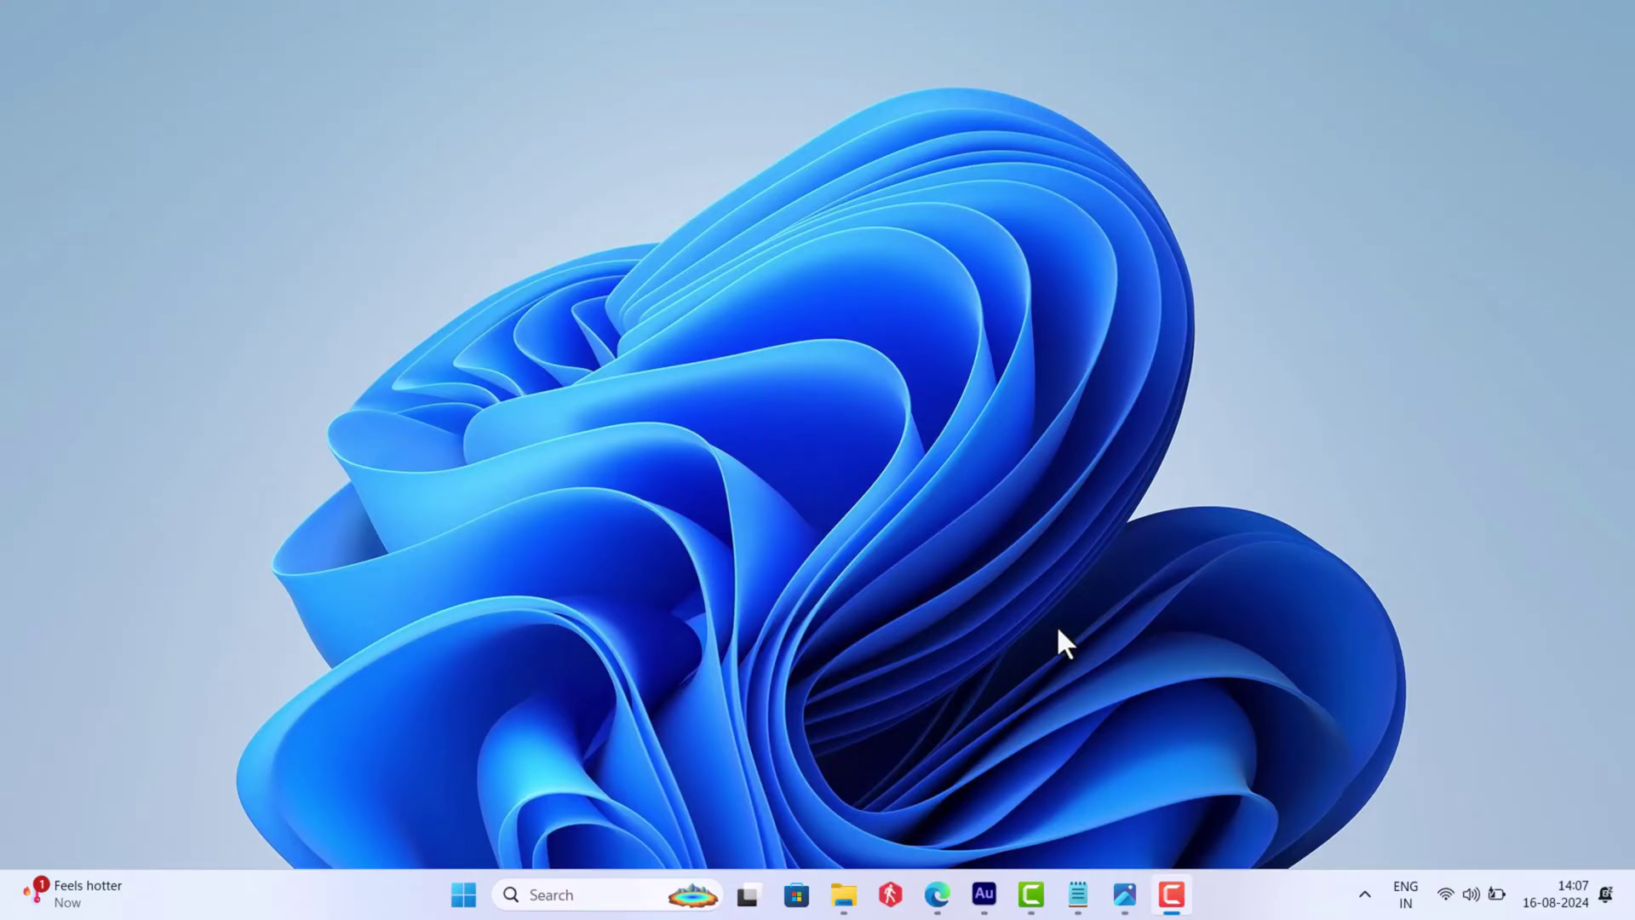
- Check that the time is set automatically on the Date & time page, then minimize Settings
{"action": "key", "text": "alt+Tab"}
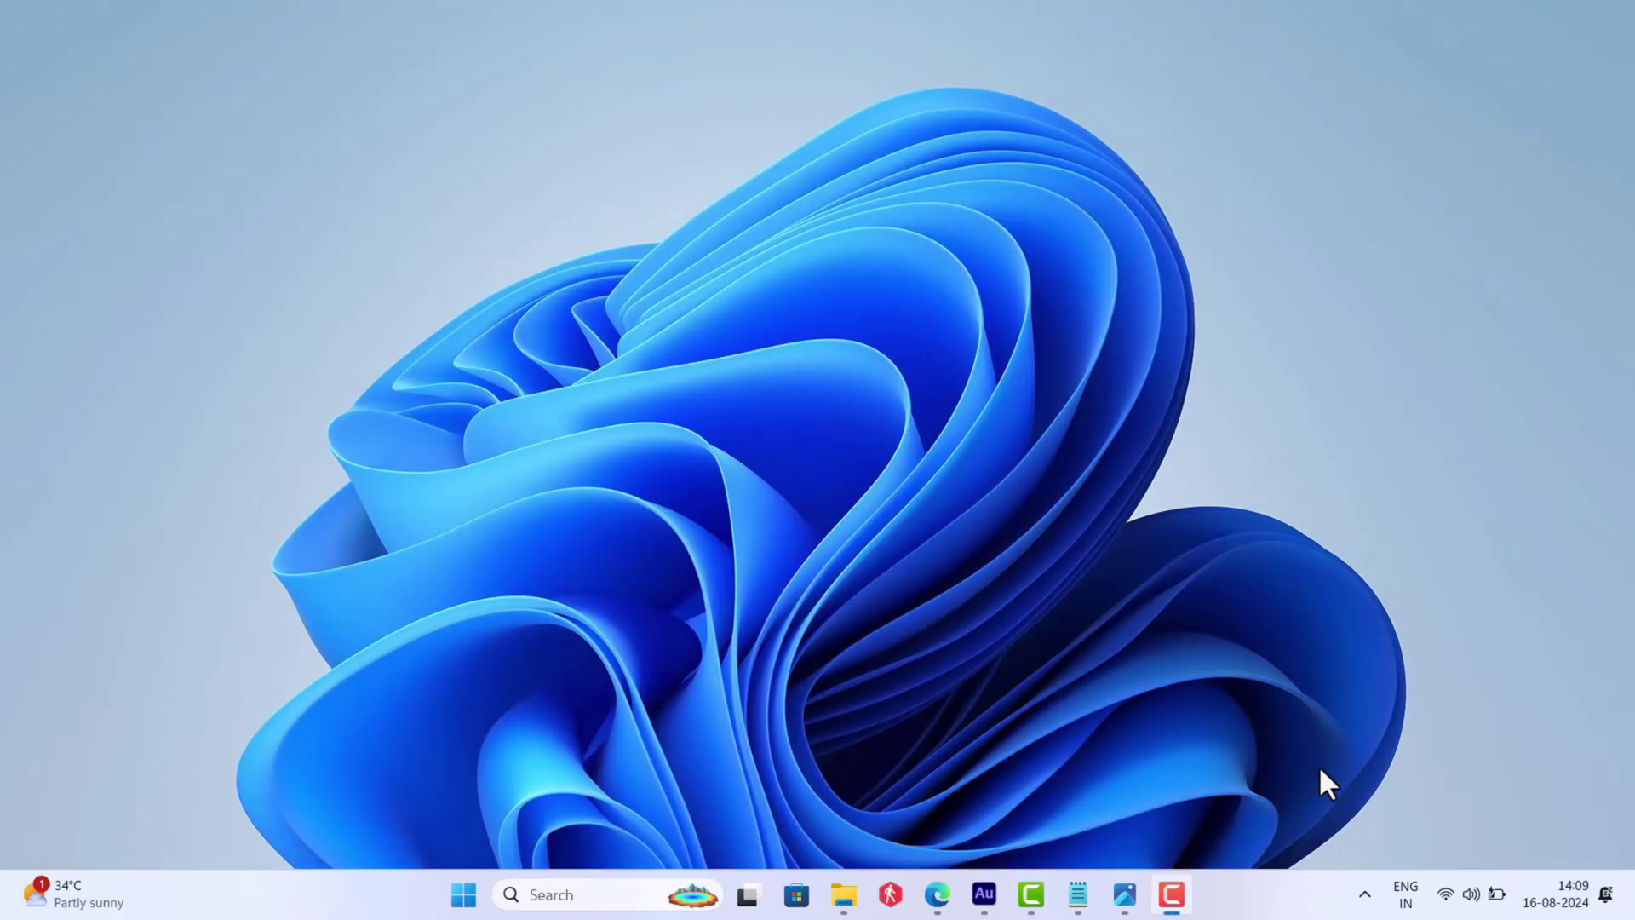
{"action": "right_click", "coordinate": [1583, 908]}
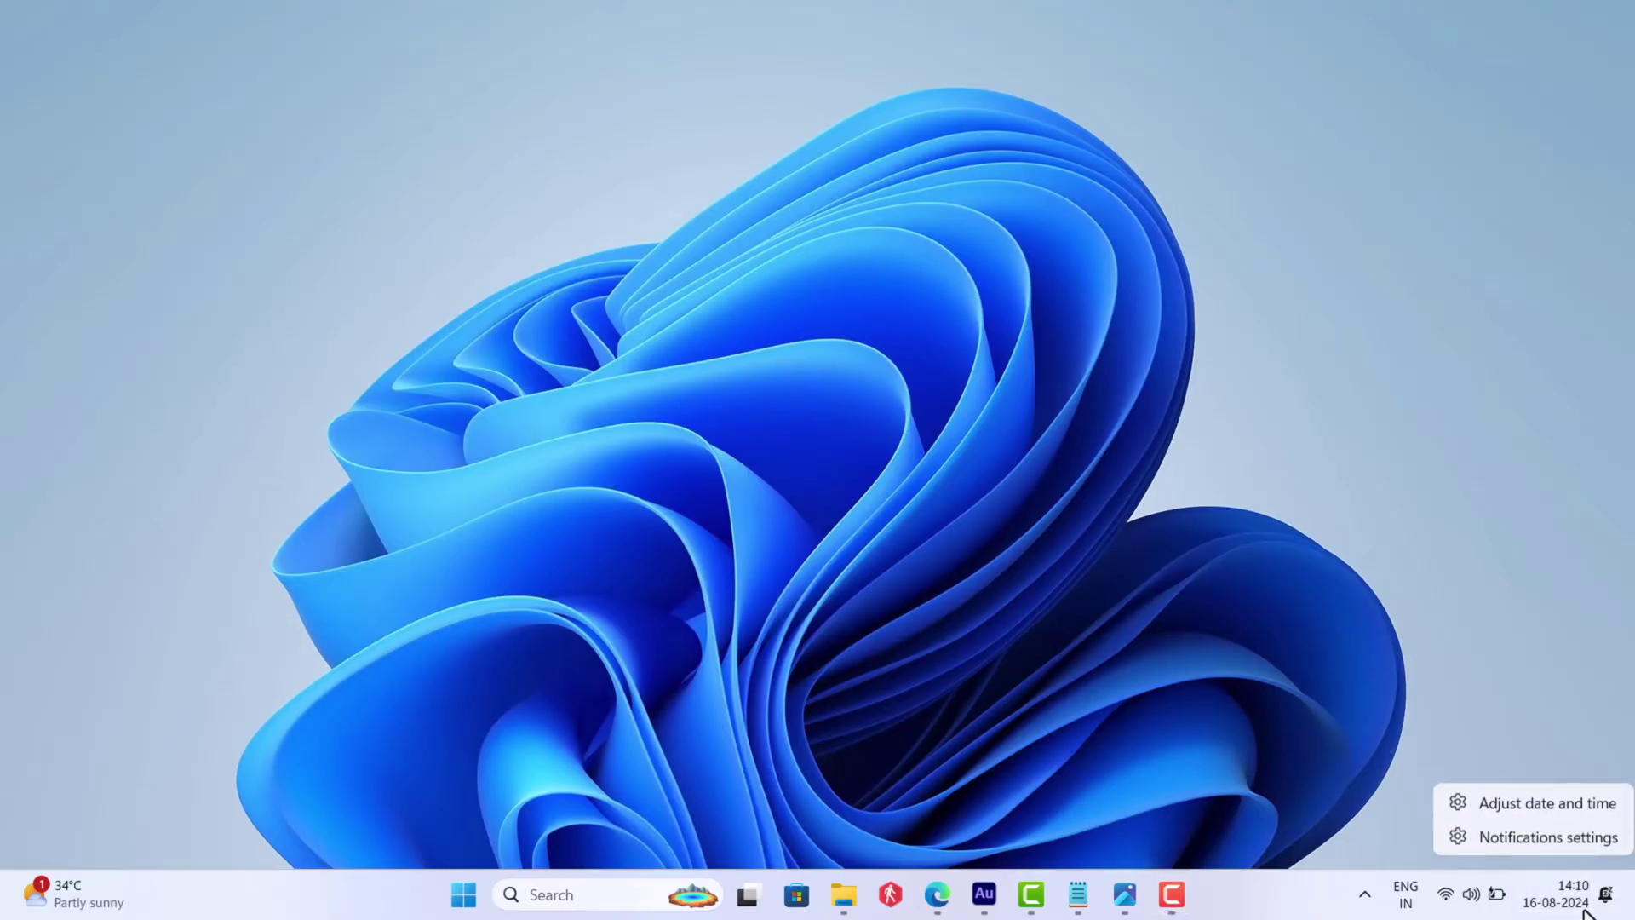
{"action": "left_click", "coordinate": [1550, 805]}
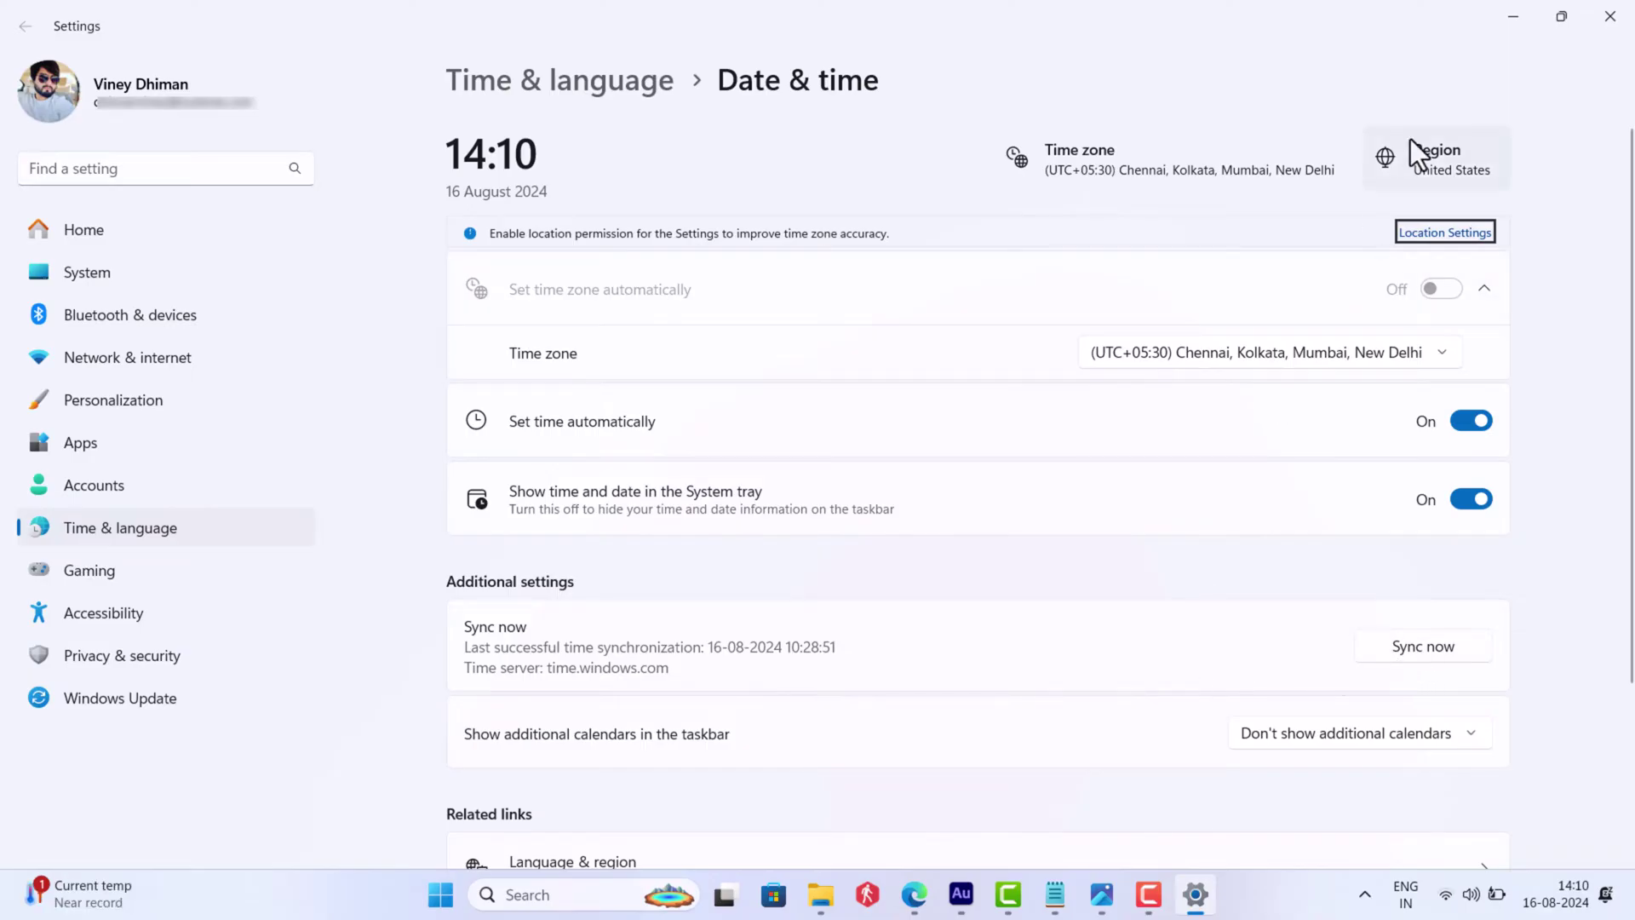
{"action": "left_click", "coordinate": [1512, 17]}
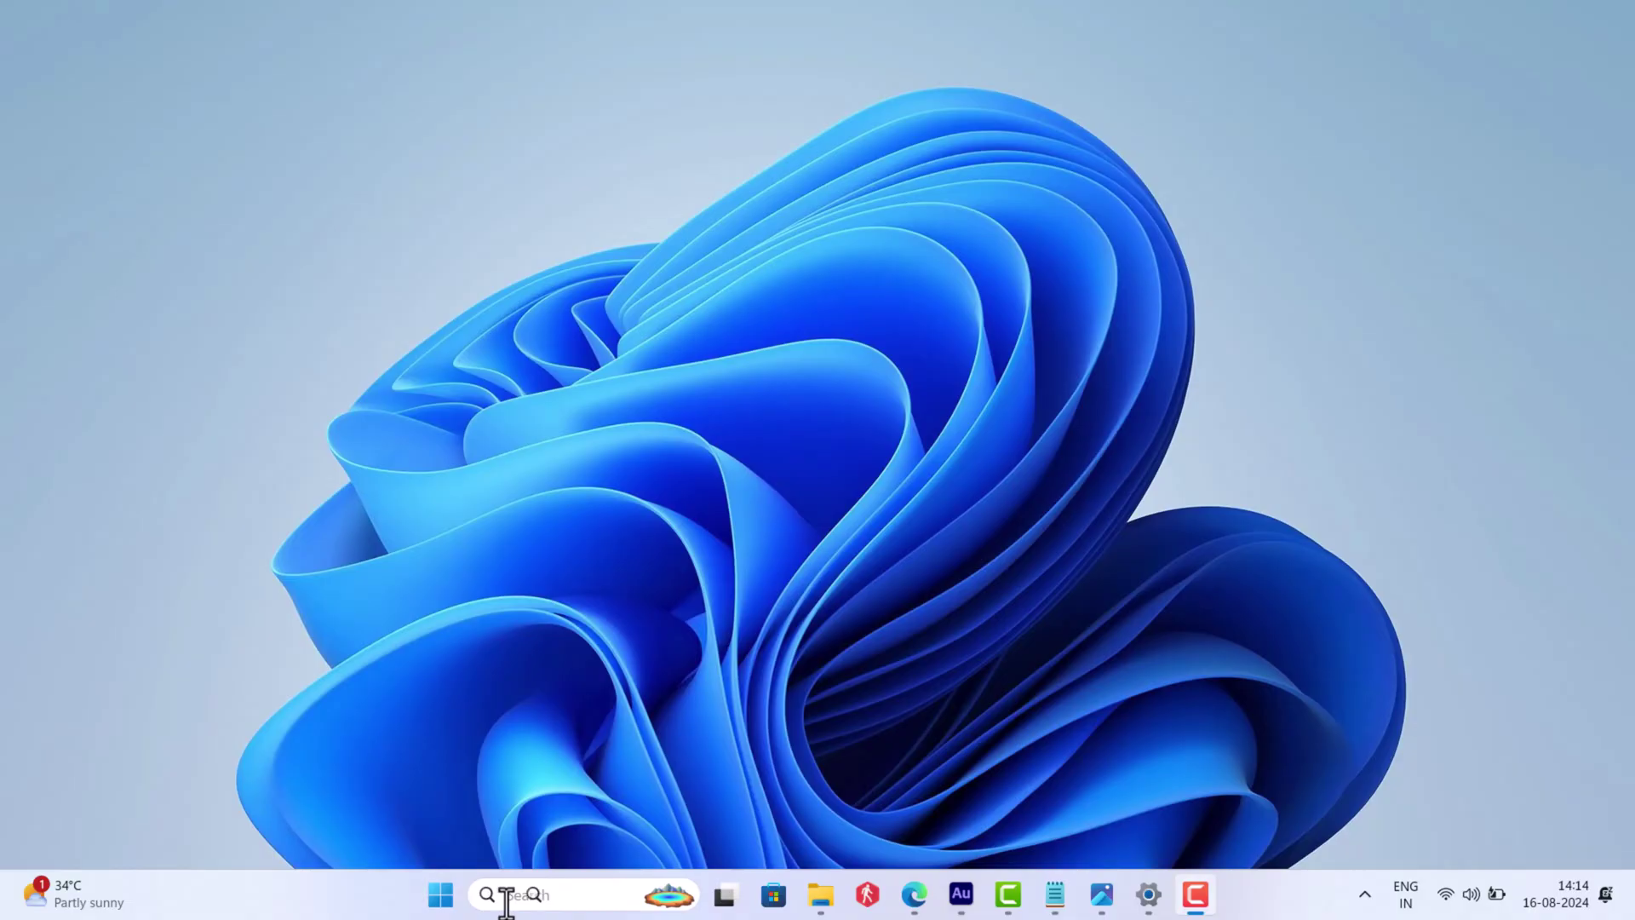
- Search for and launch the Services console, scrolling down its service list
{"action": "left_click", "coordinate": [503, 892]}
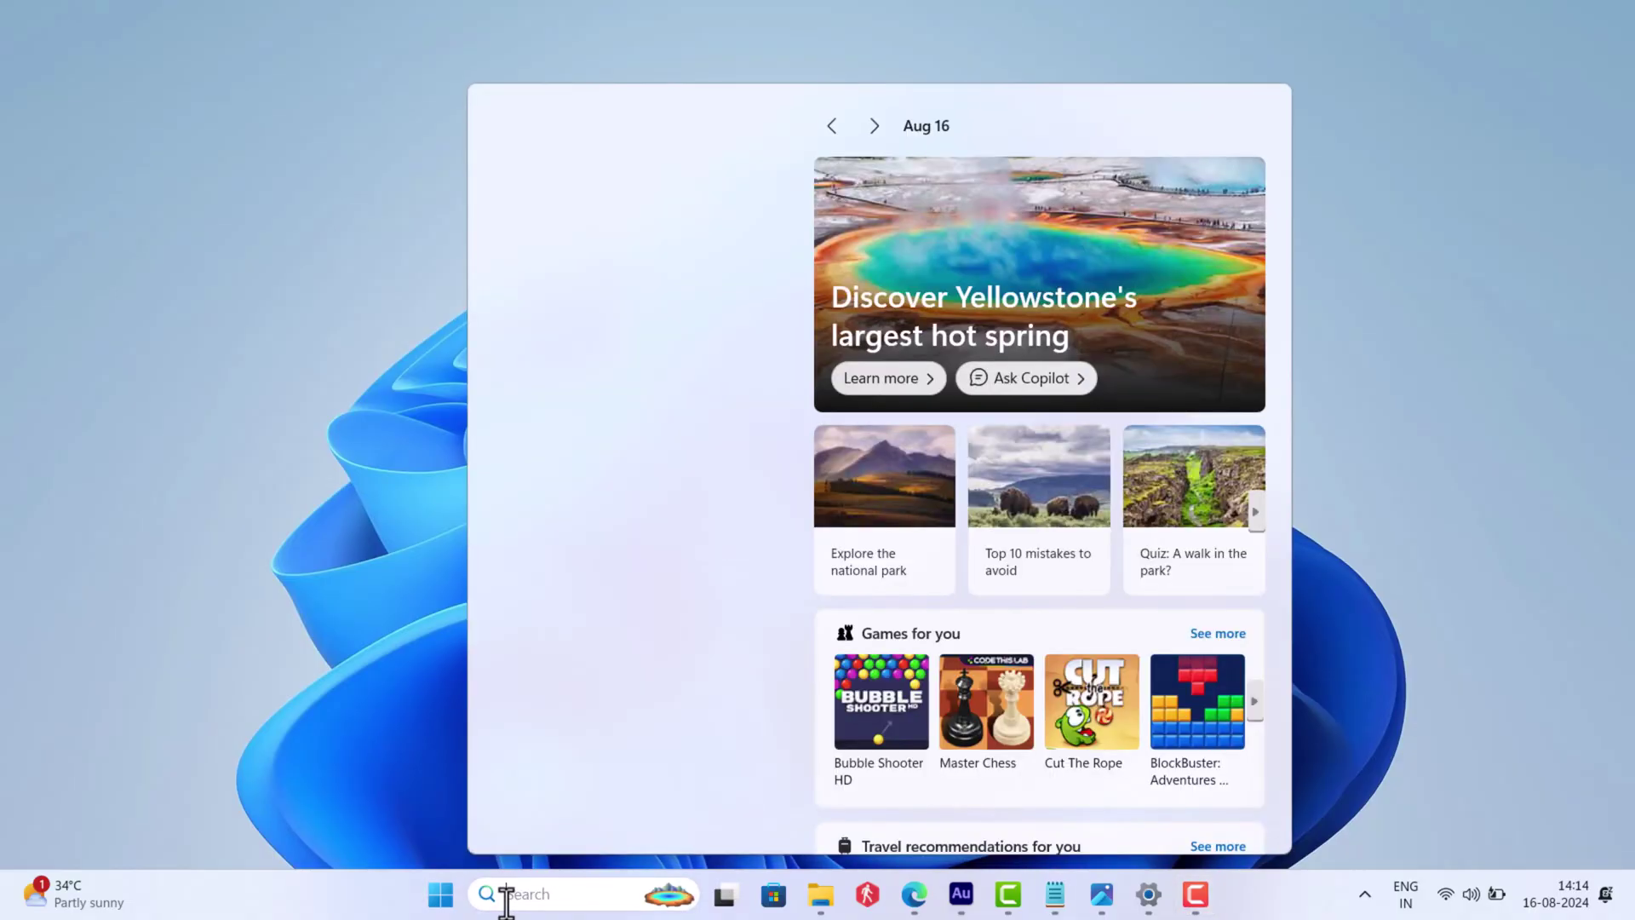
{"action": "type", "text": "services"}
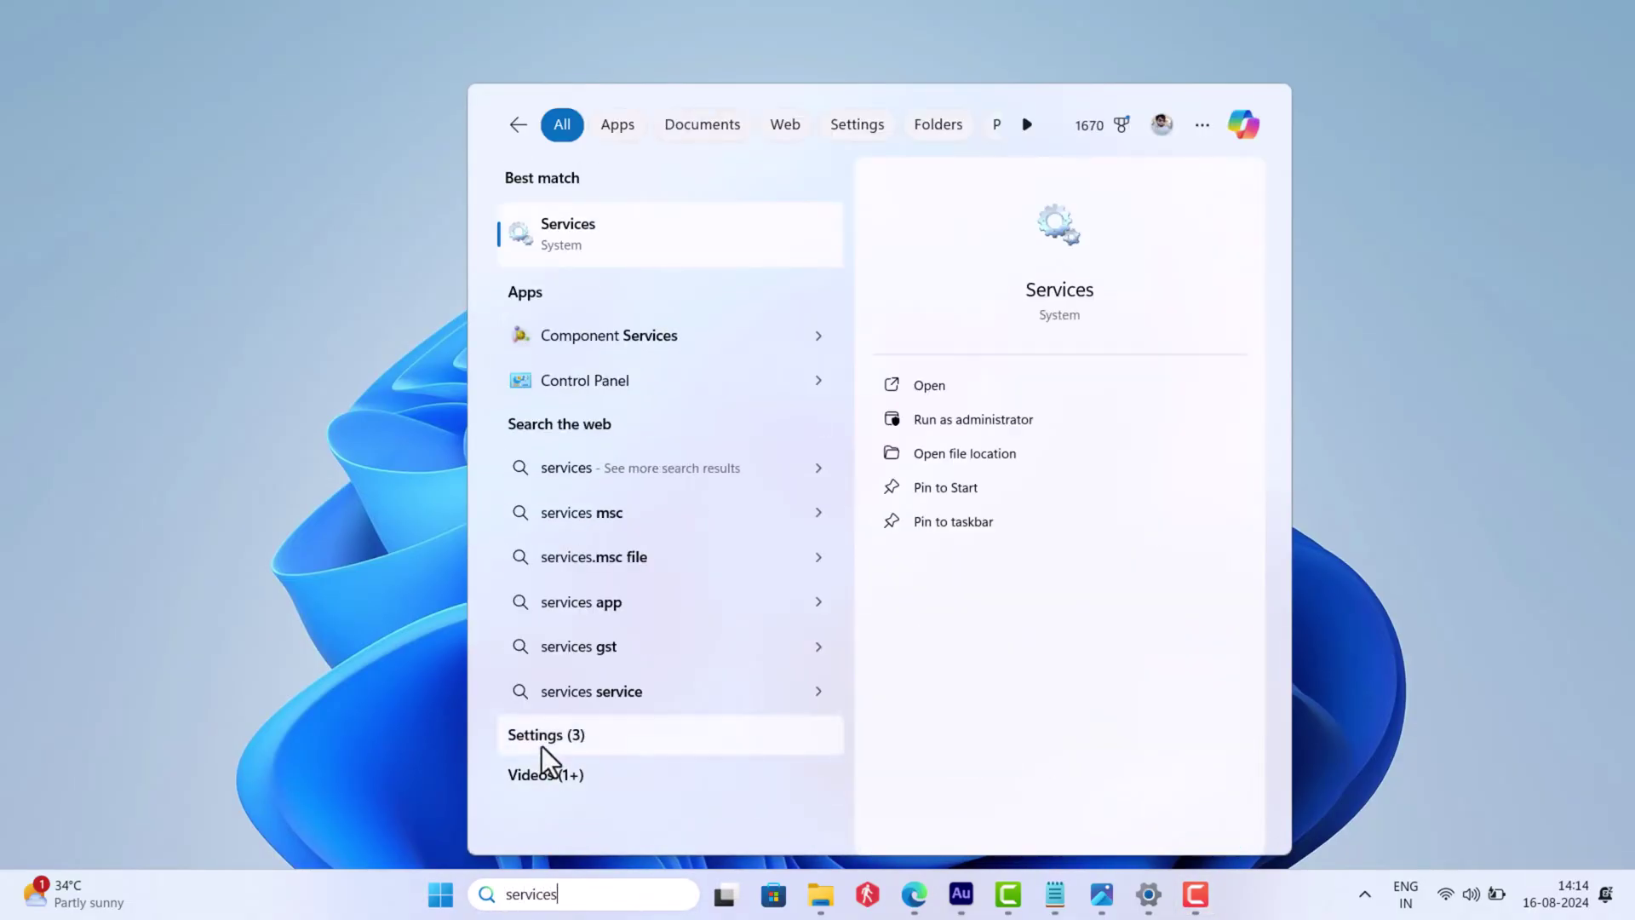
{"action": "left_click", "coordinate": [604, 228]}
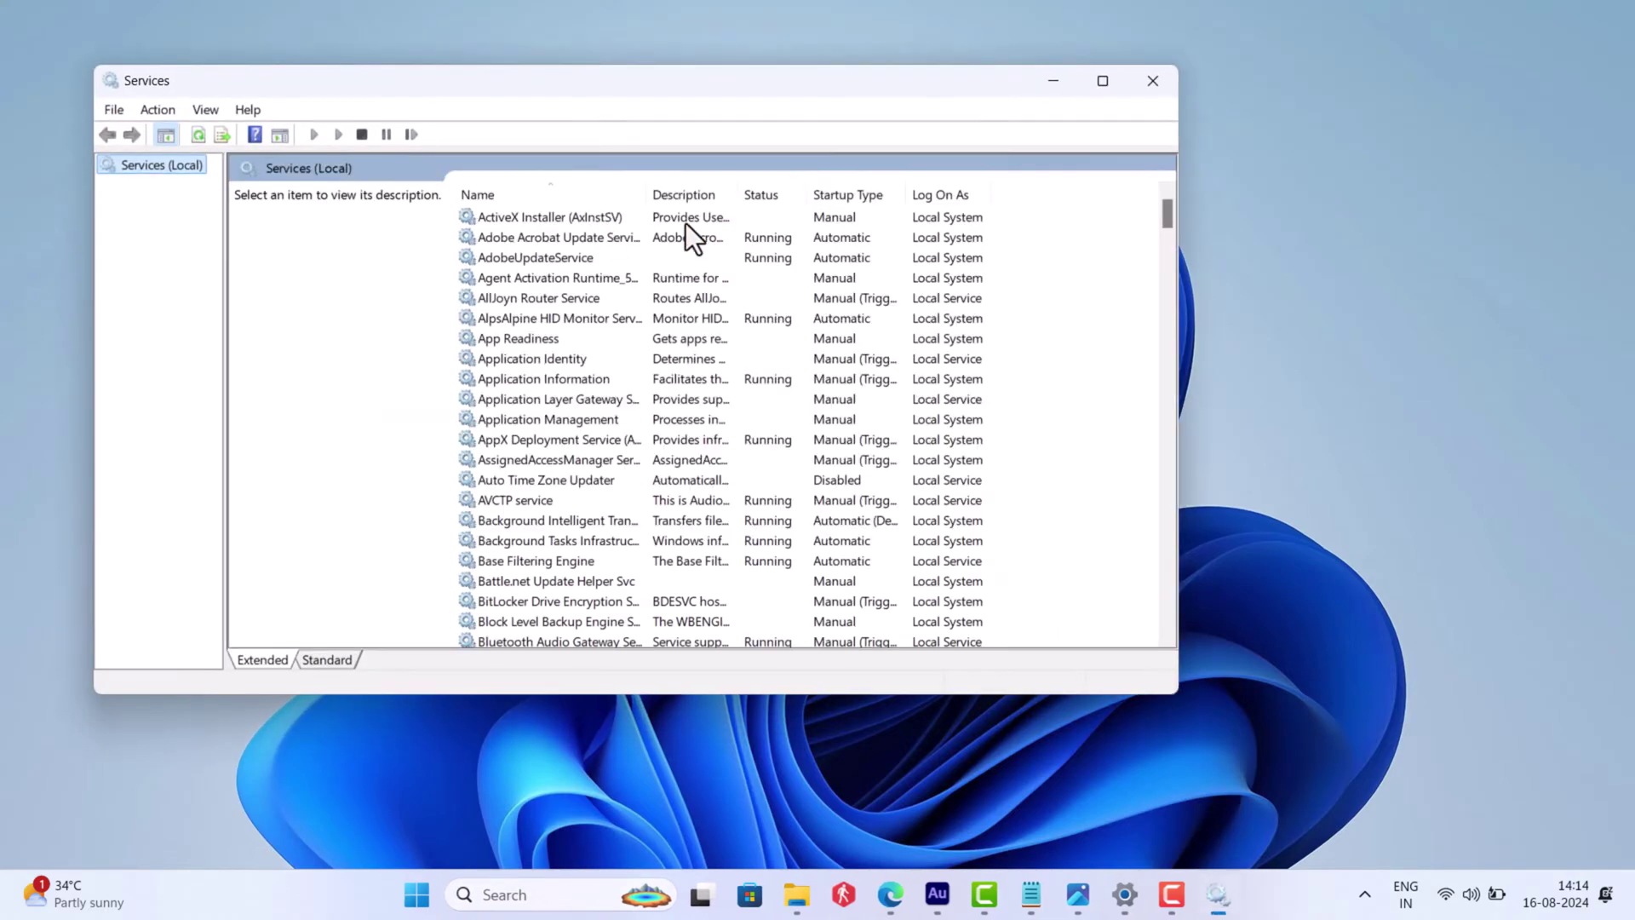
{"action": "left_click_drag", "start_coordinate": [1166, 218], "coordinate": [1163, 594]}
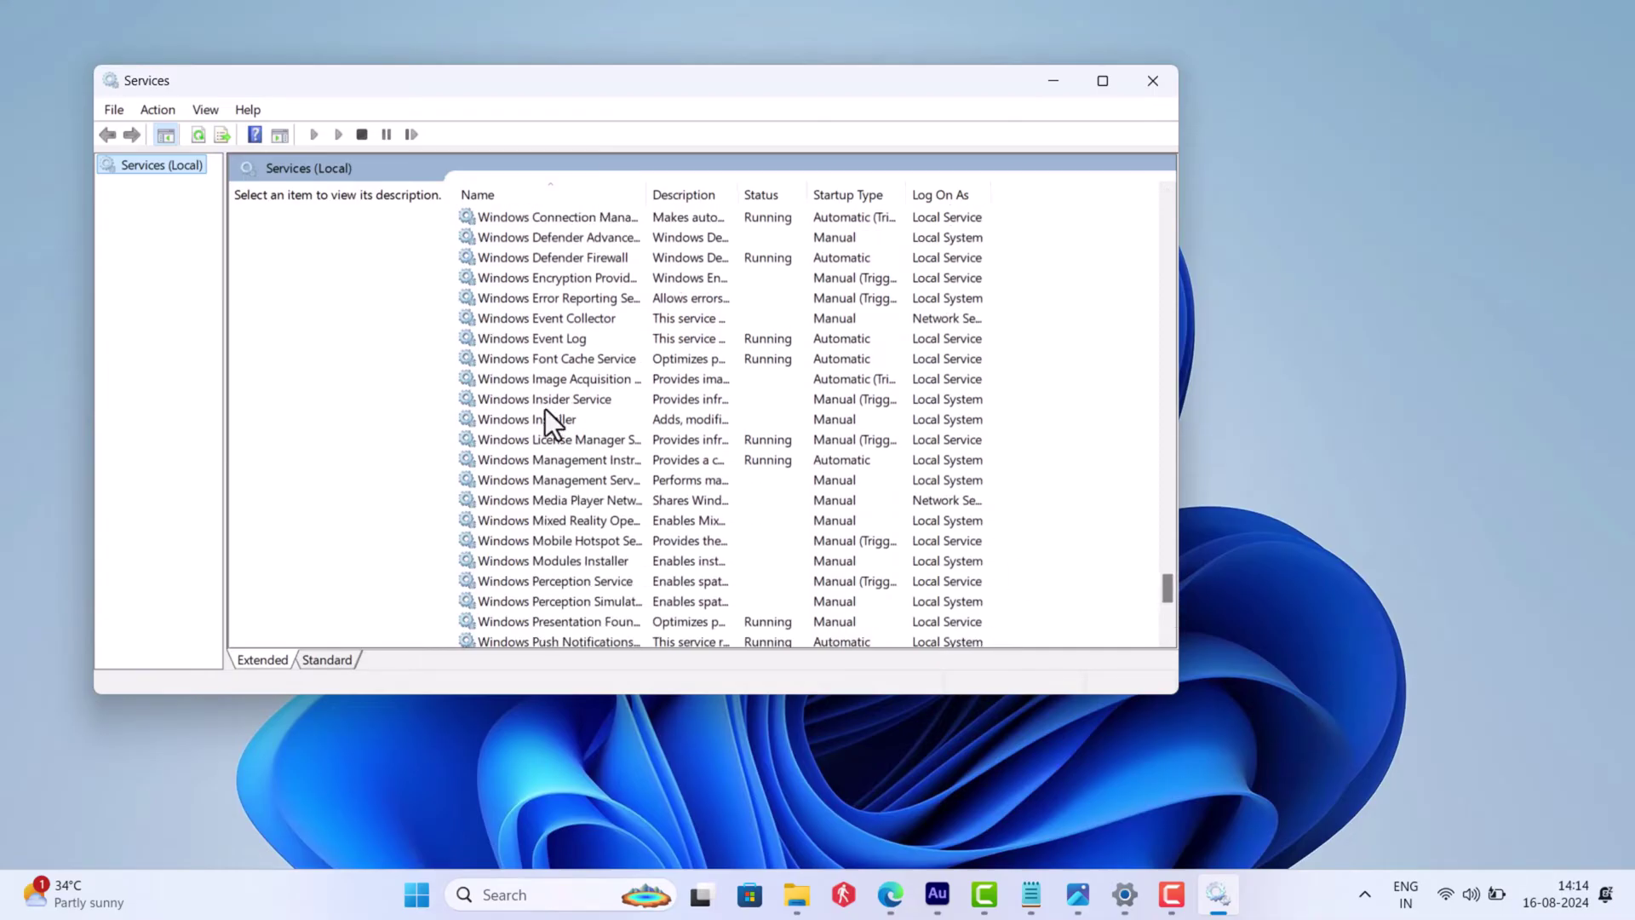
- Set Windows License Manager Service startup type to Automatic, apply it, and close Services
{"action": "left_click", "coordinate": [551, 442]}
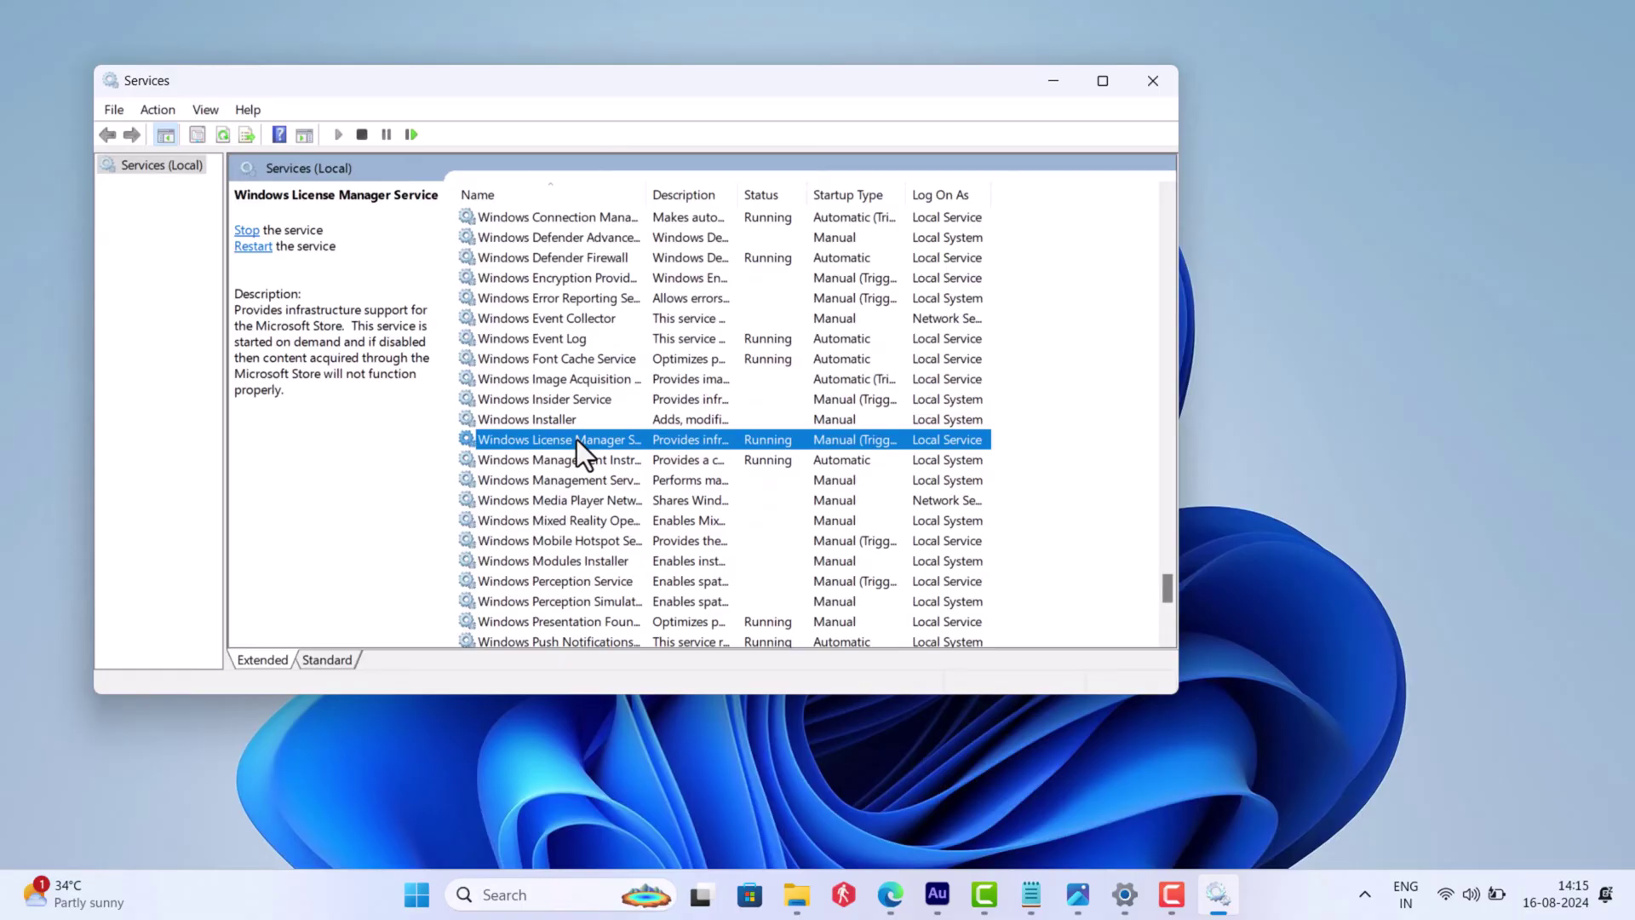
{"action": "right_click", "coordinate": [575, 439]}
{"action": "double_click", "coordinate": [562, 441]}
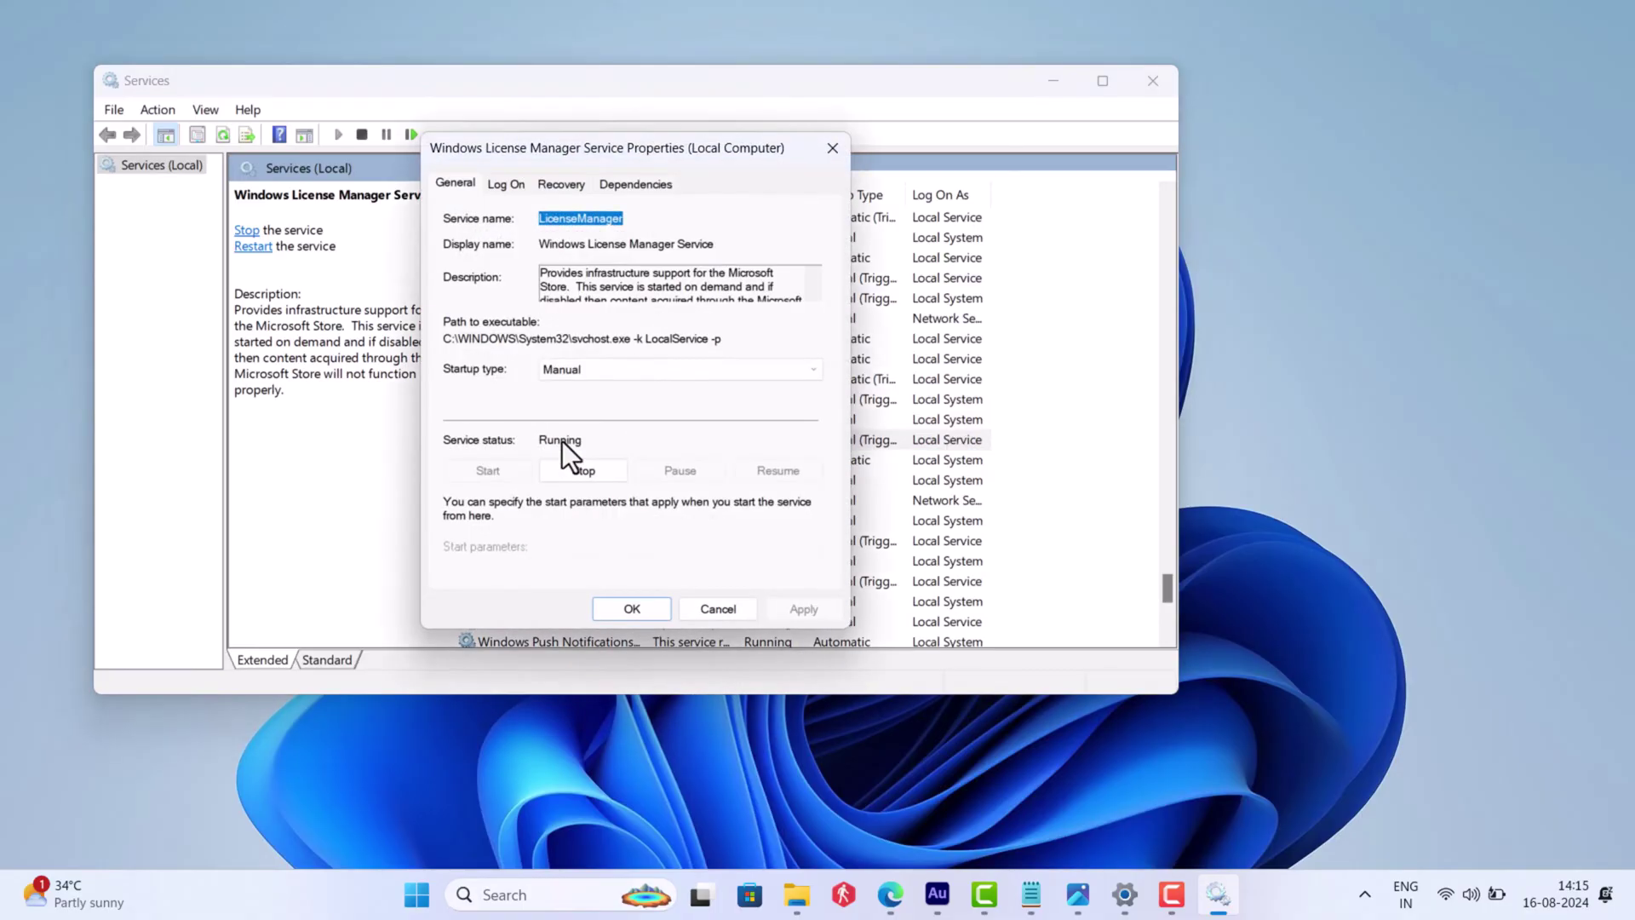
{"action": "left_click", "coordinate": [588, 369]}
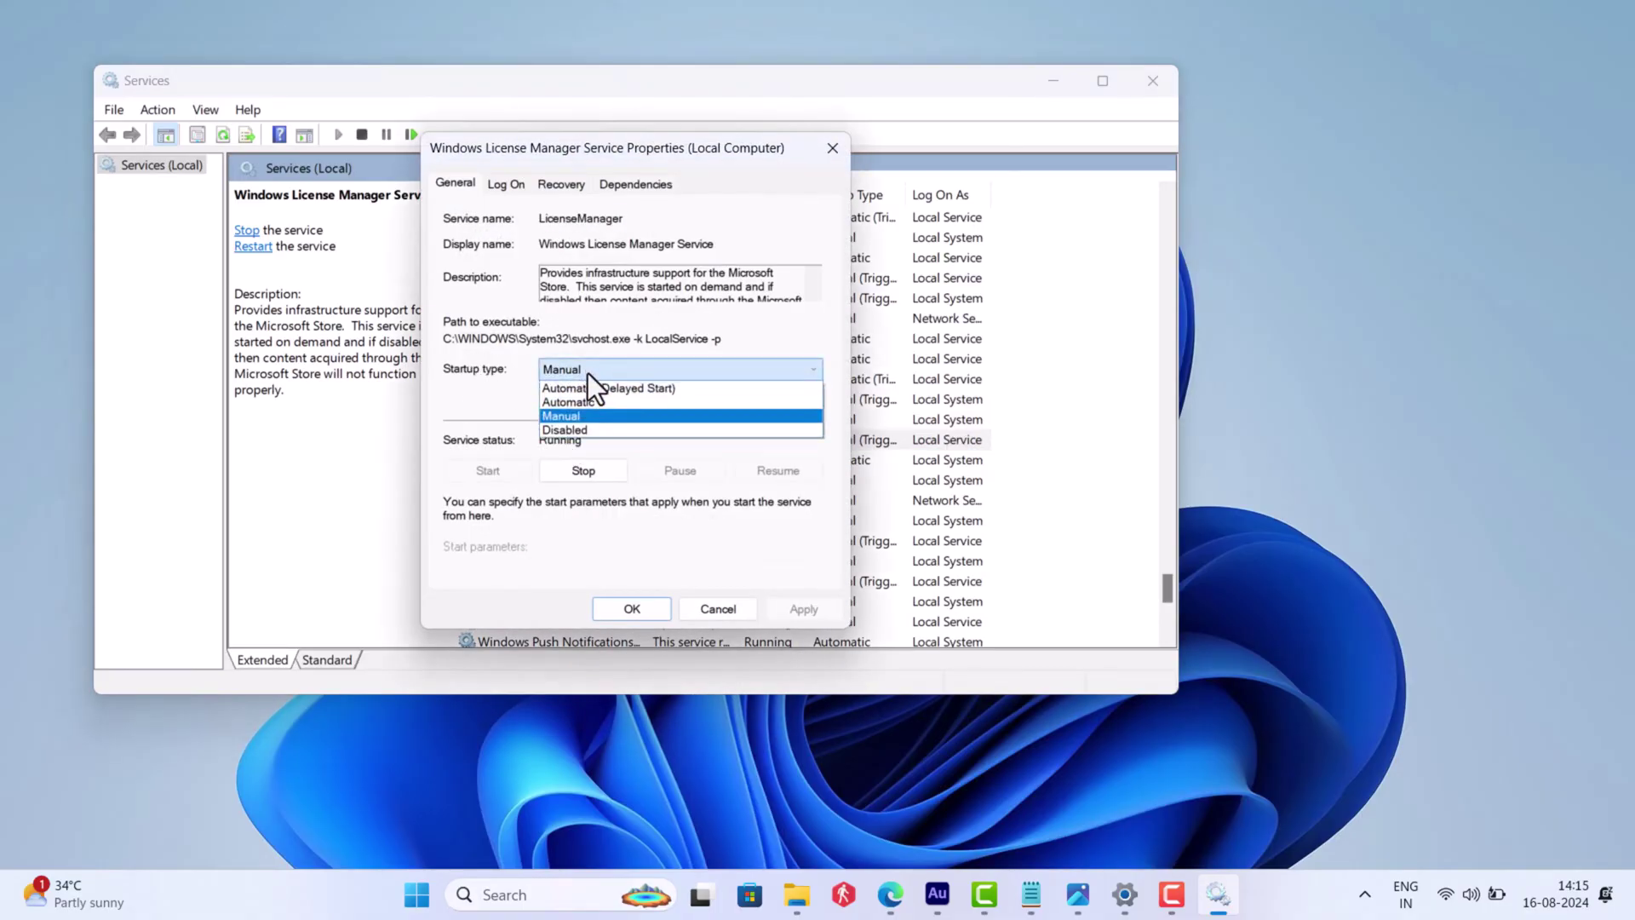
{"action": "left_click", "coordinate": [590, 405]}
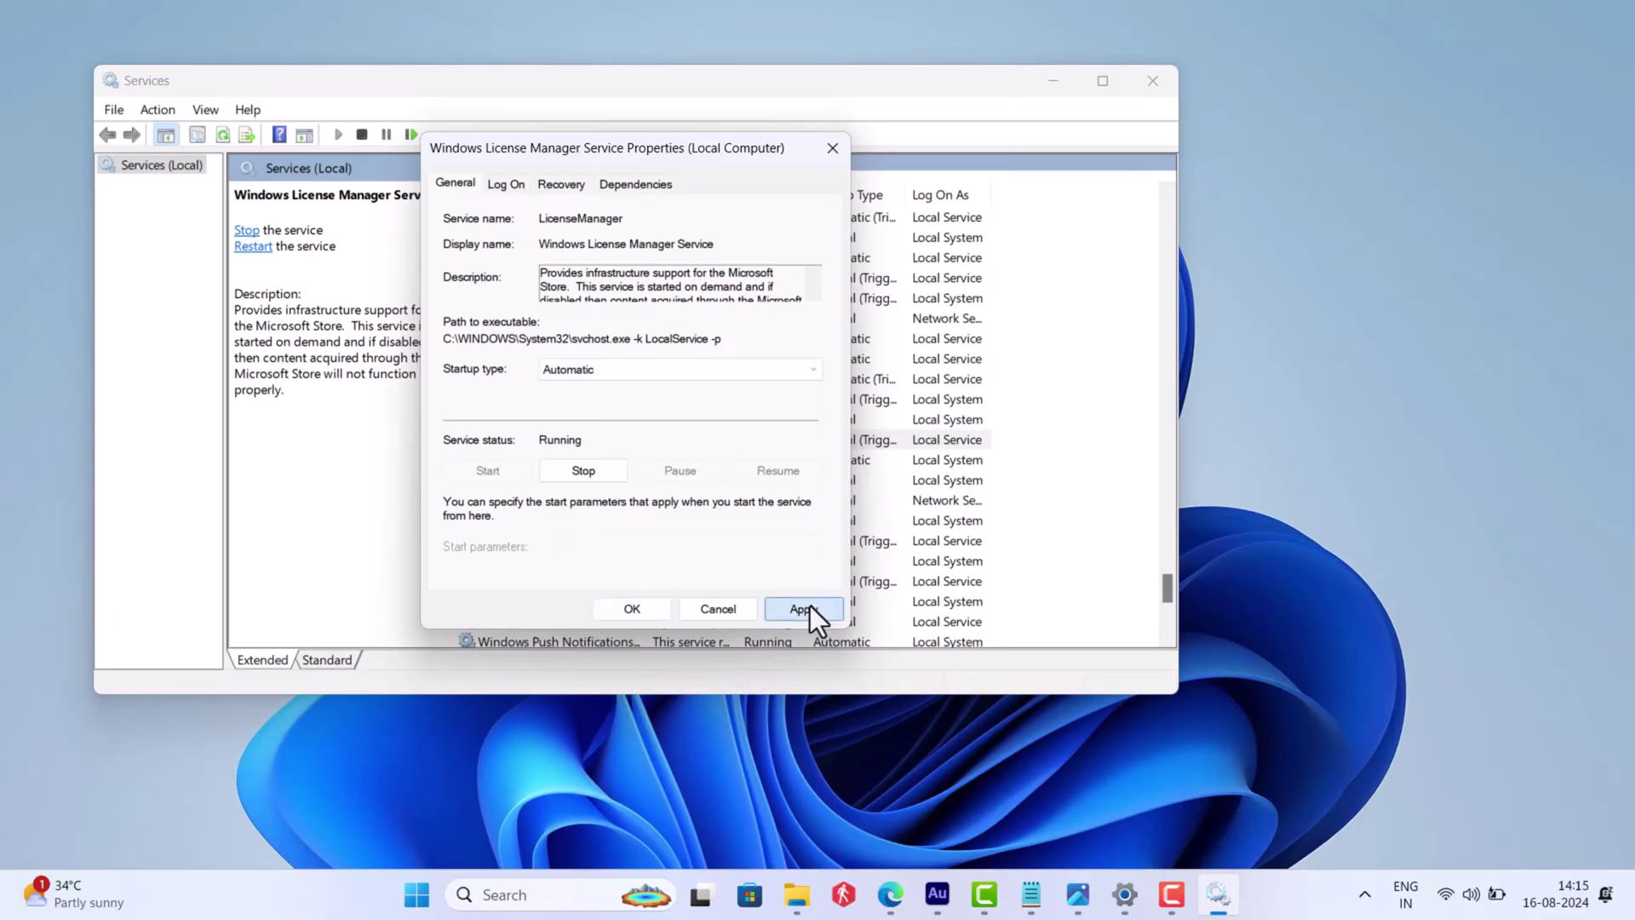
{"action": "left_click", "coordinate": [809, 606]}
{"action": "left_click", "coordinate": [646, 609]}
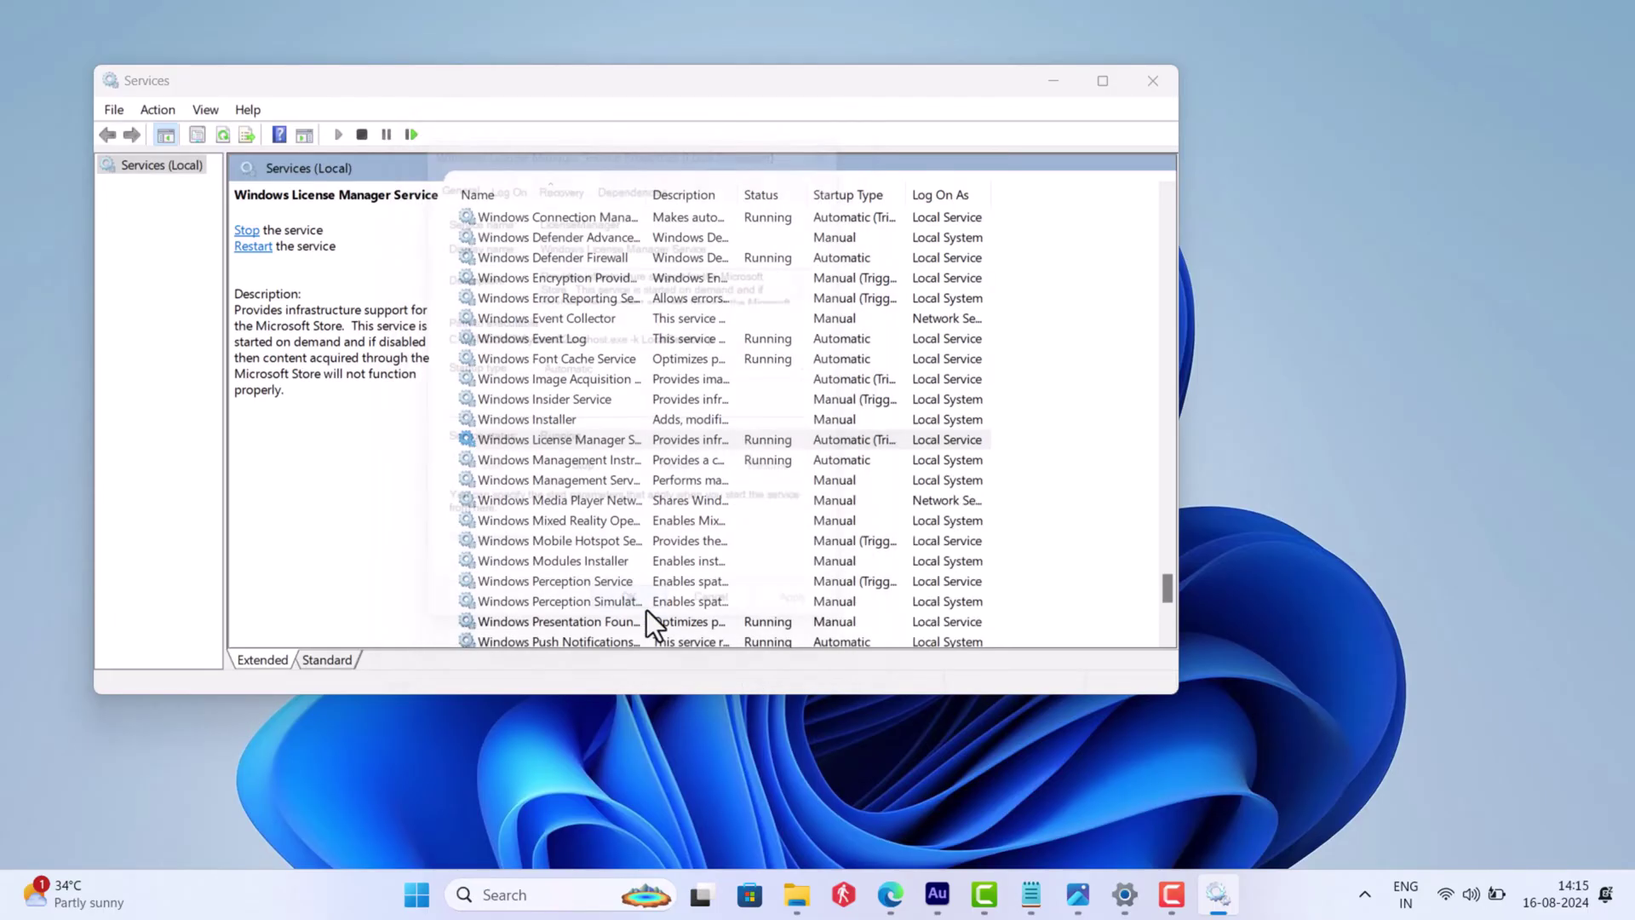
{"action": "left_click", "coordinate": [1154, 82]}
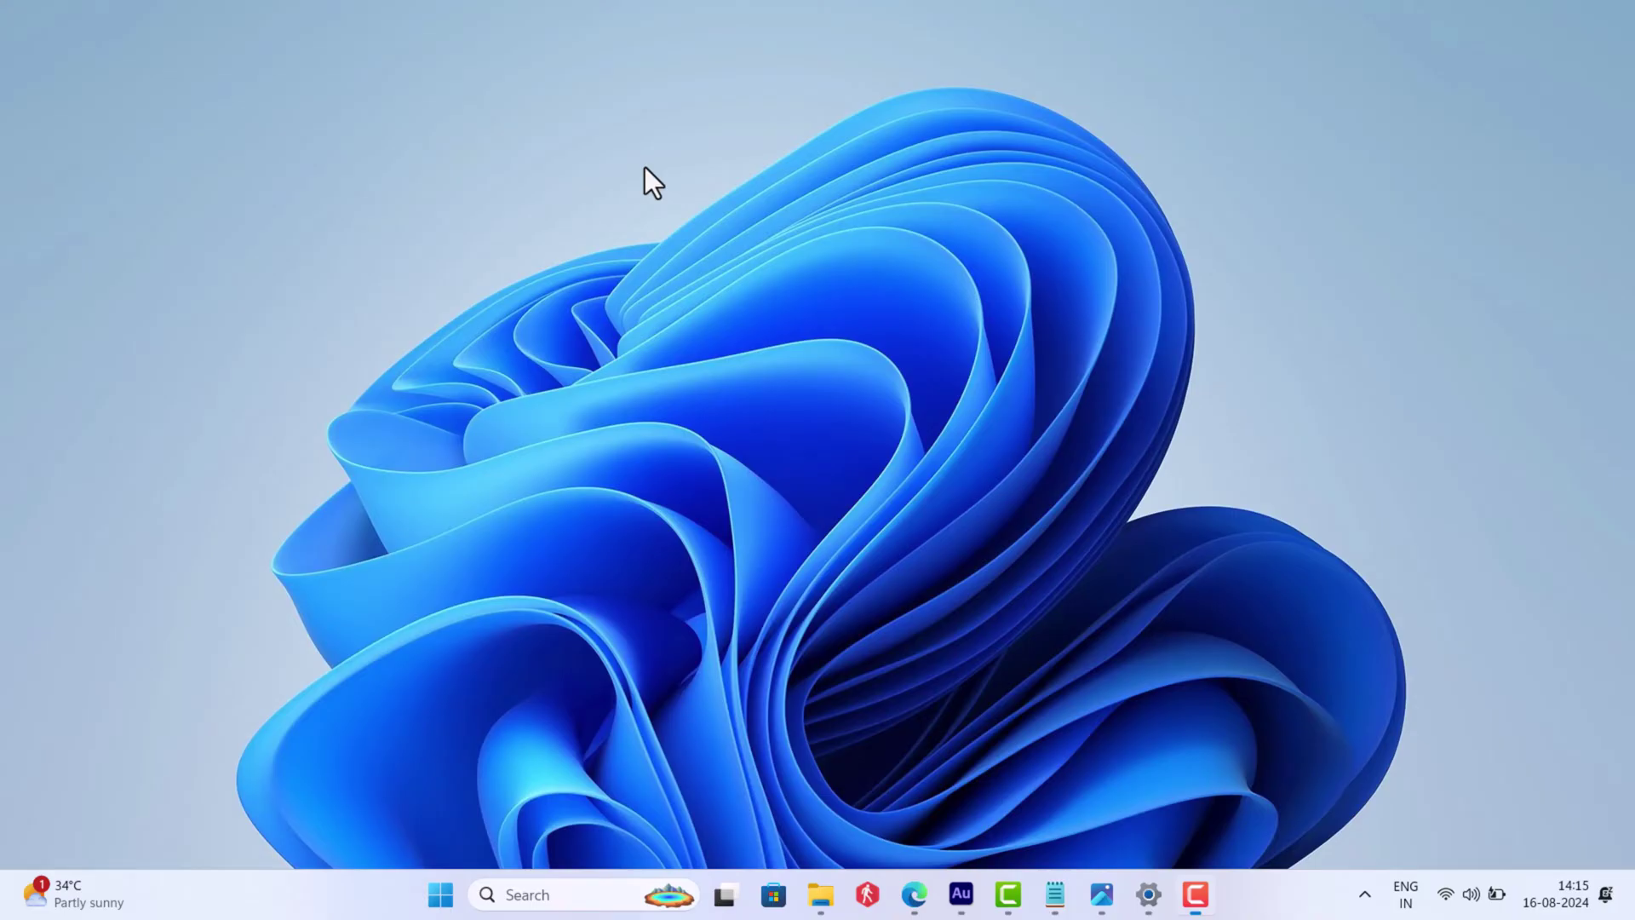
- Launch Command Prompt with administrator rights
{"action": "left_click", "coordinate": [591, 894]}
{"action": "type", "text": "cmd"}
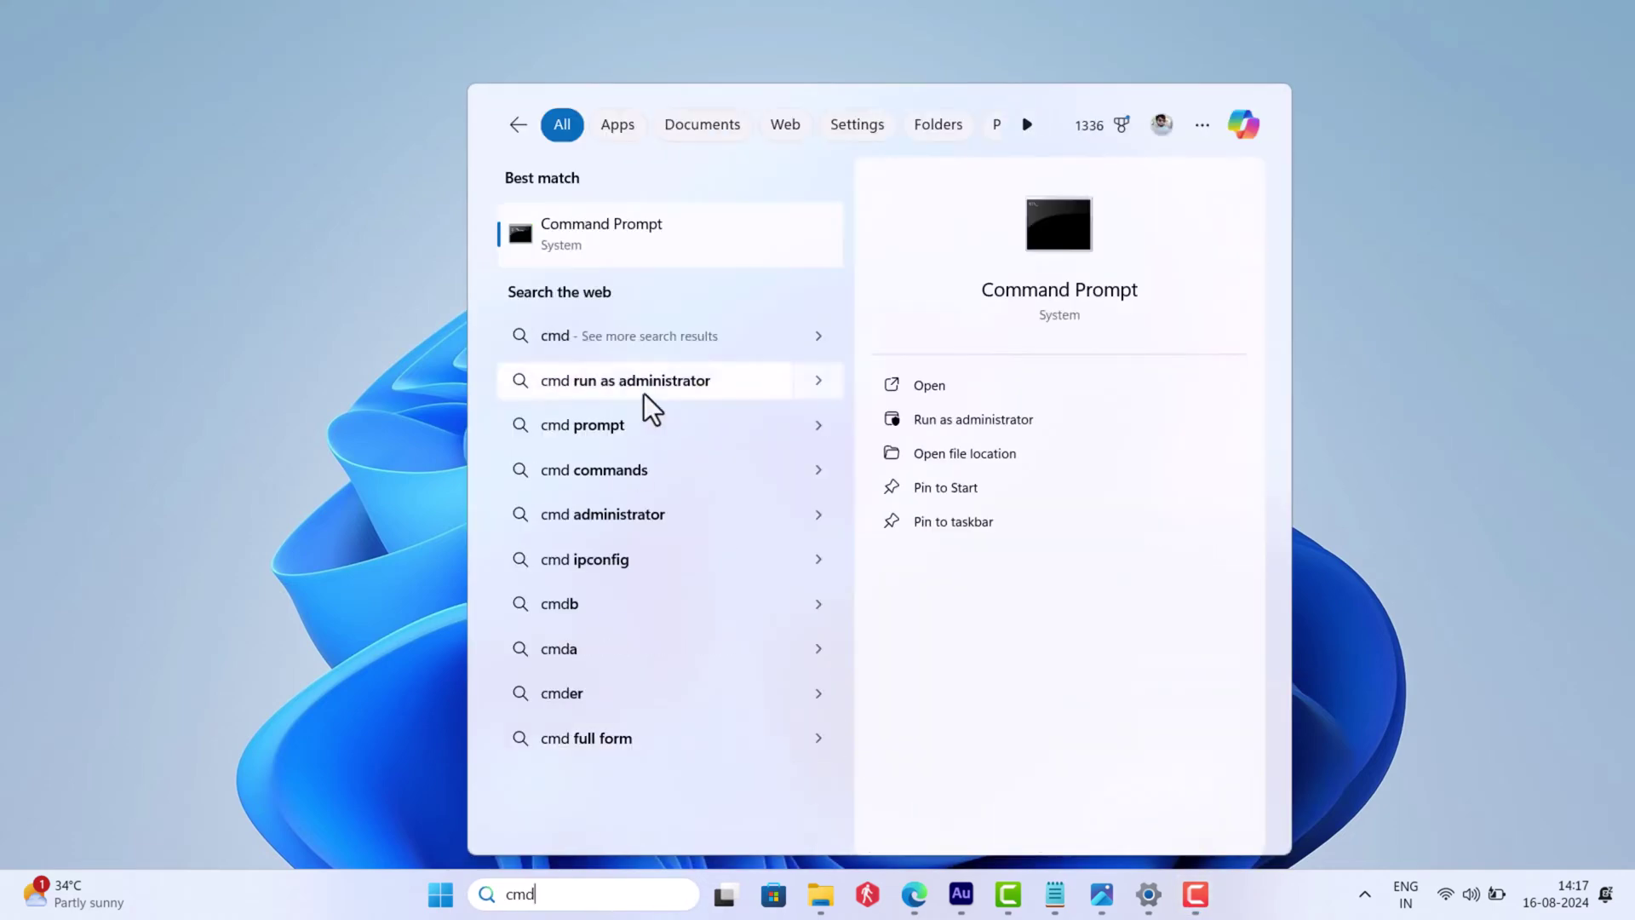
{"action": "left_click", "coordinate": [945, 419]}
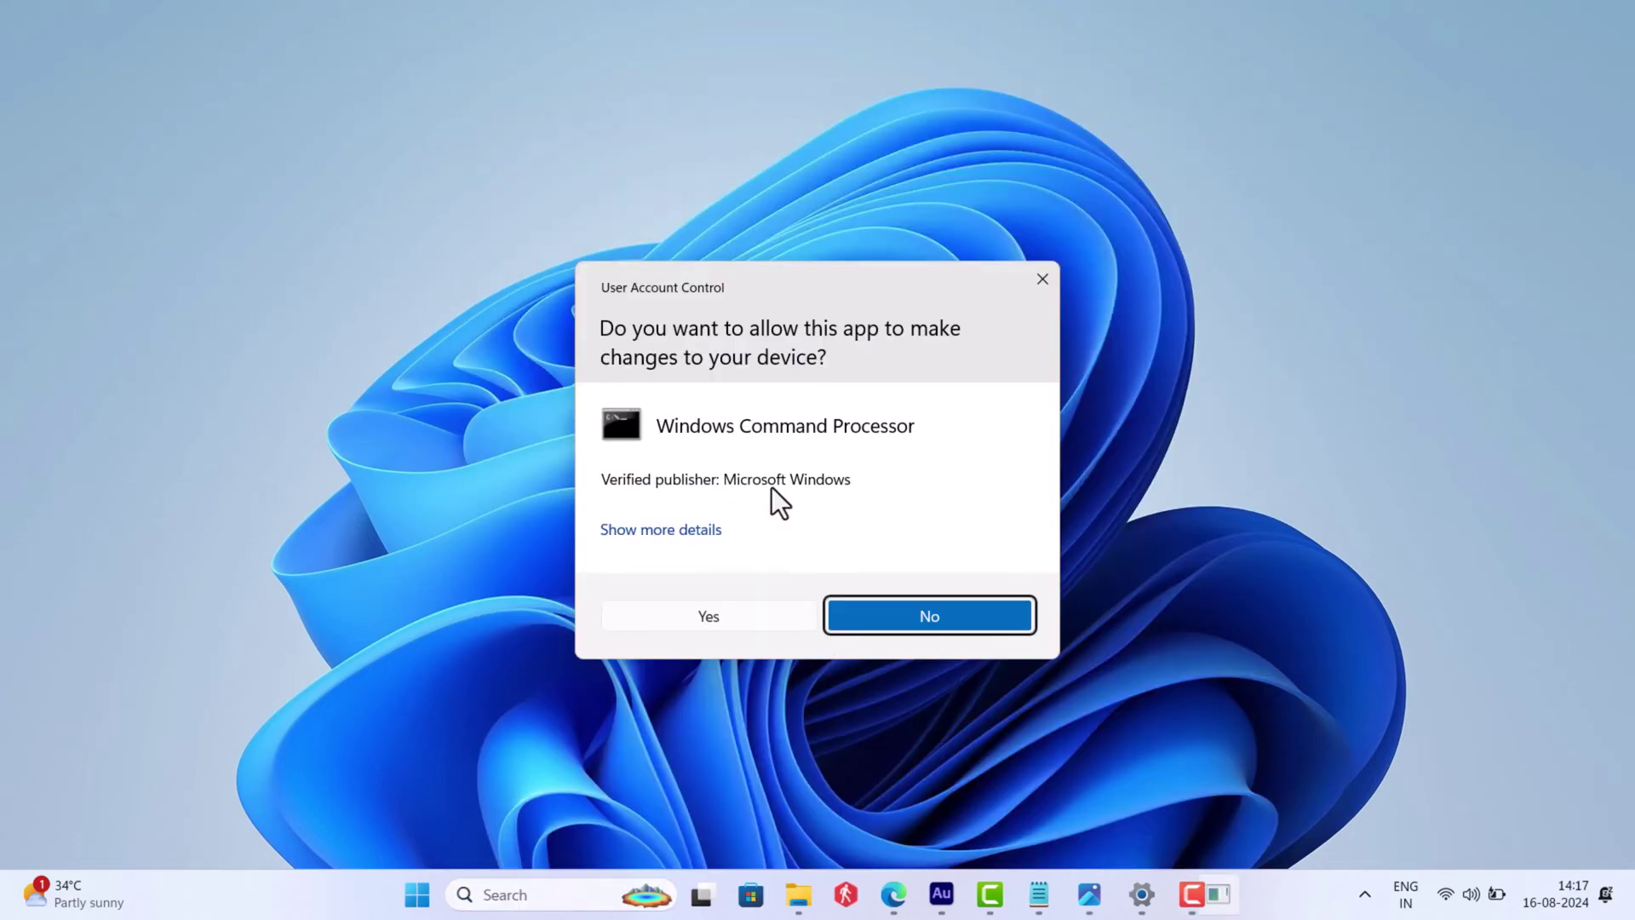
{"action": "left_click", "coordinate": [701, 602]}
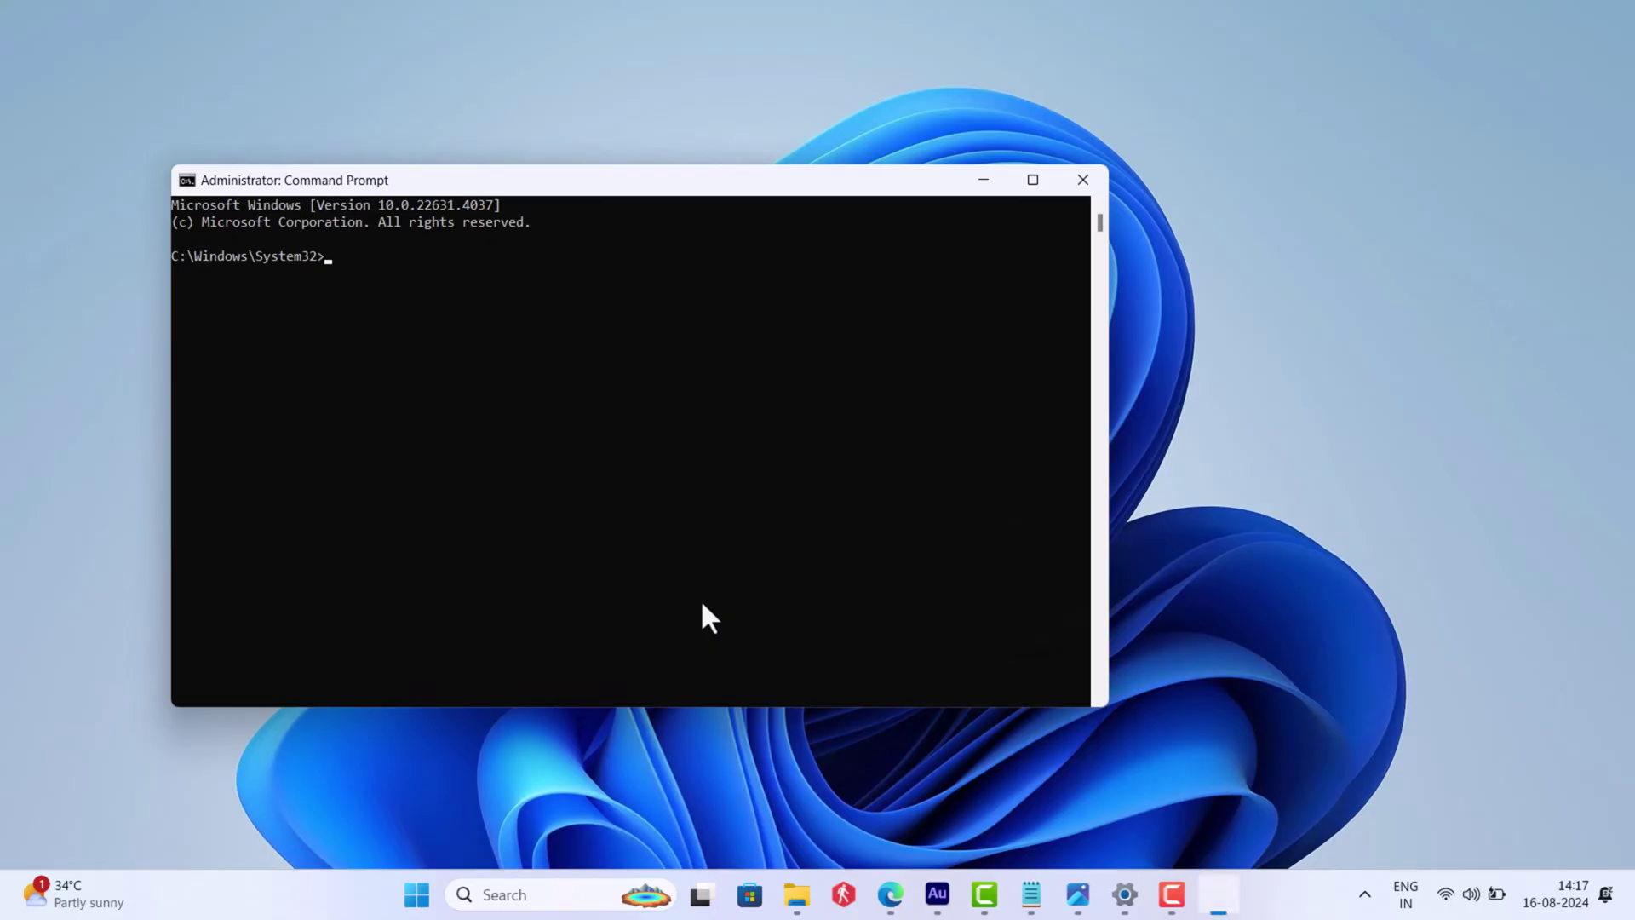
- Enter slmgr.vbs /upk, slmgr.vbs /ipk with a product key, and slmgr.vbs /ato, then minimize
{"action": "type", "text": "slmgr.vbs /upk"}
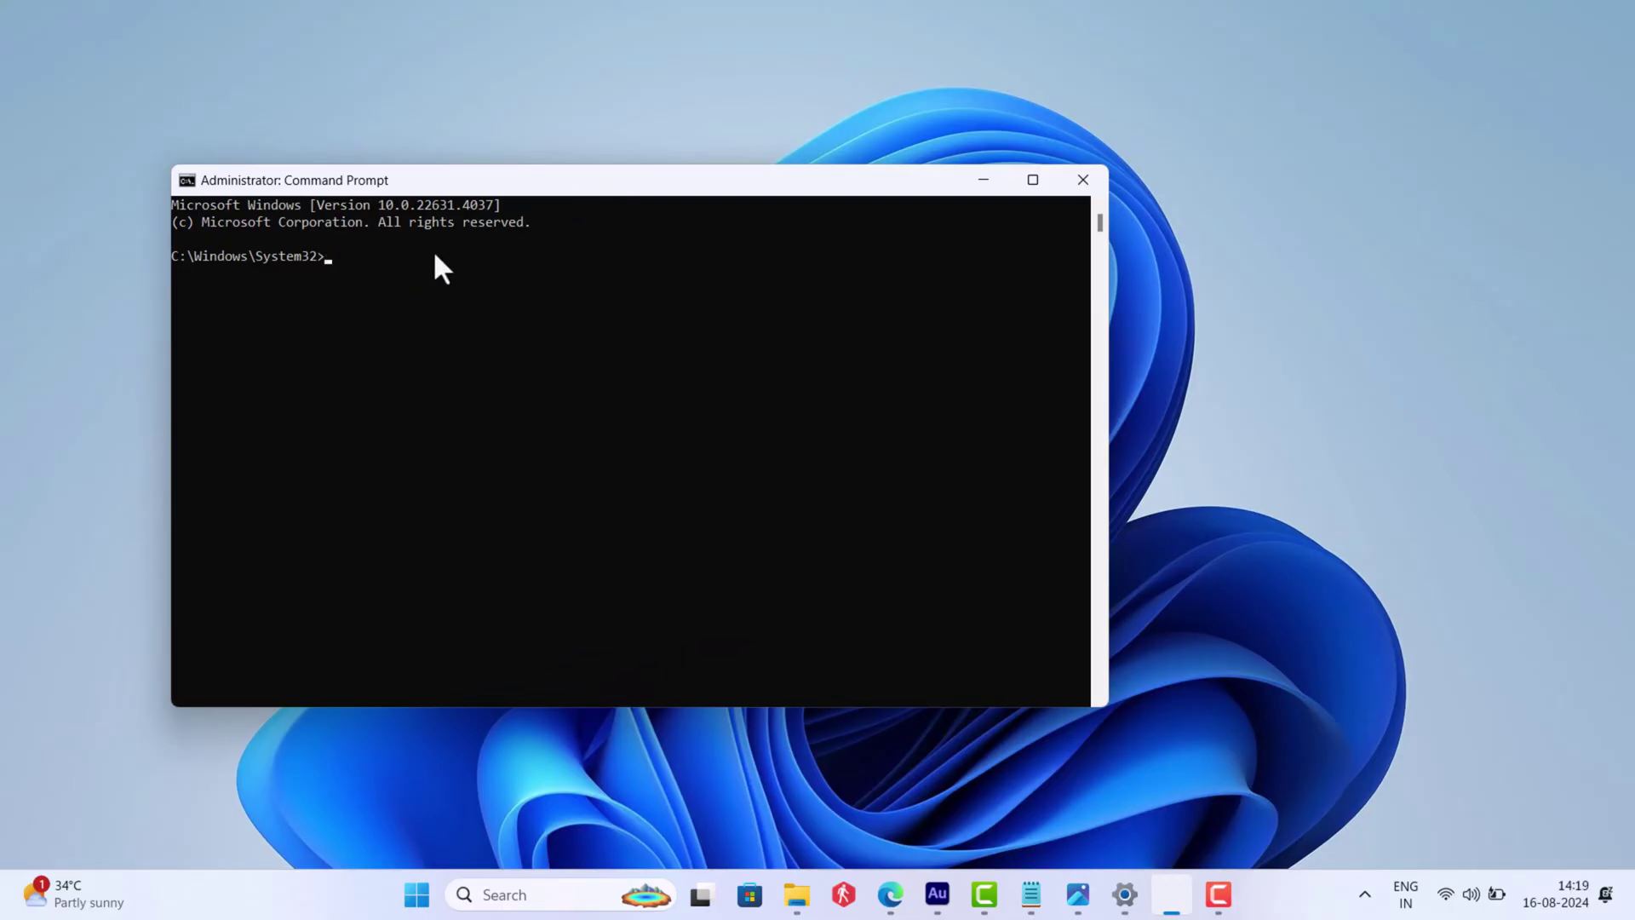
{"action": "type", "text": "slmgr.vbs /ipk your product and hit enter"}
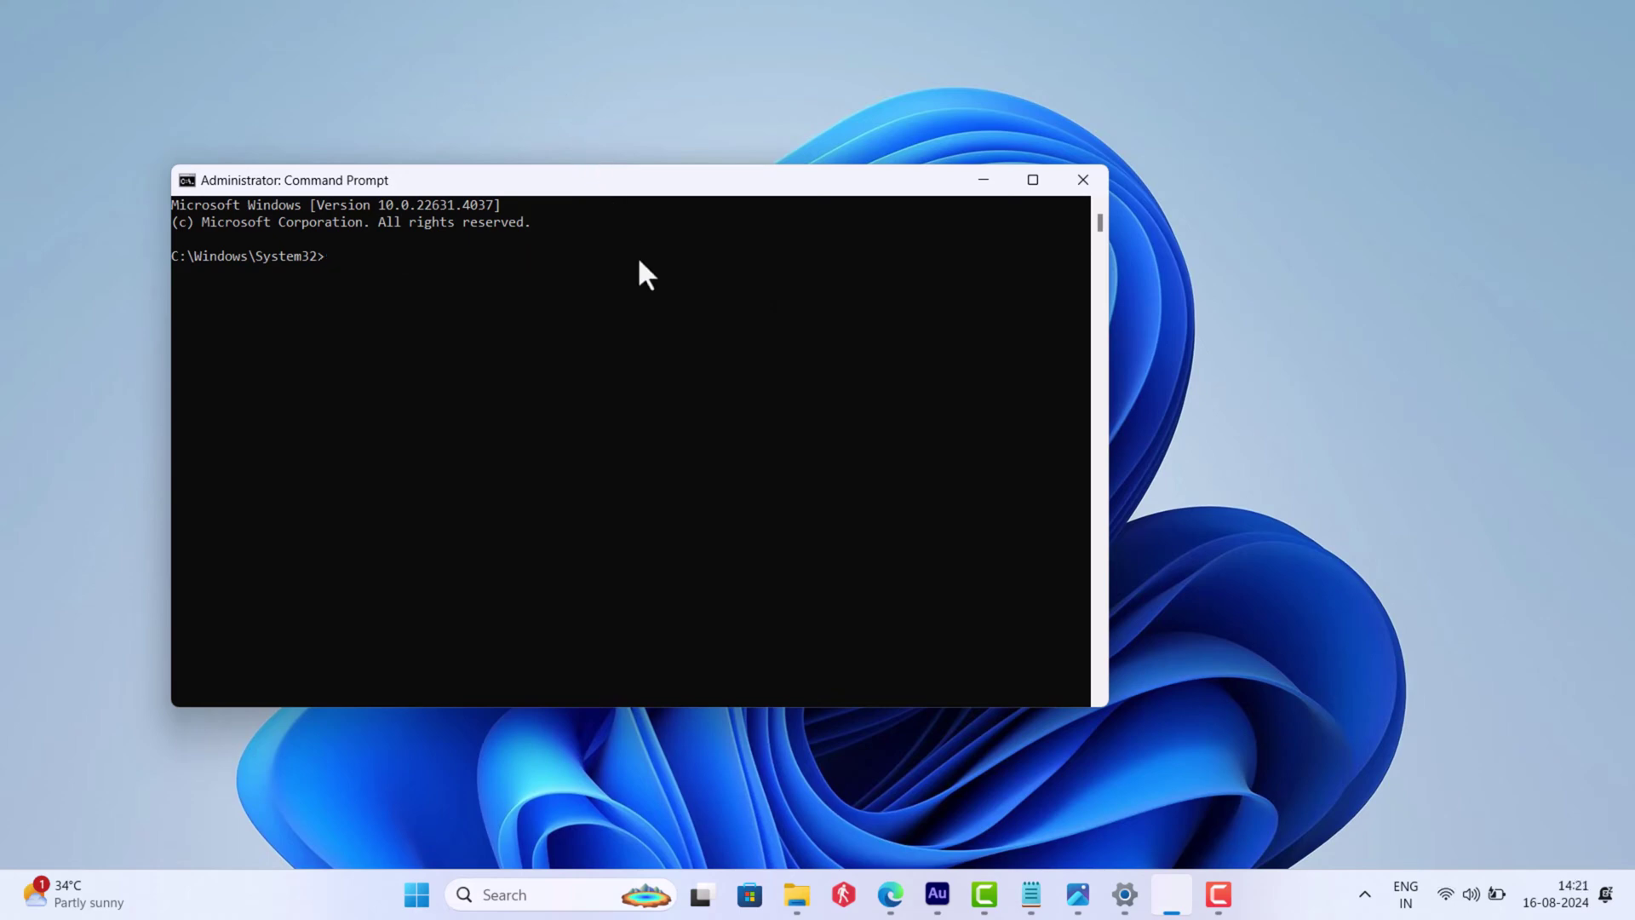
{"action": "type", "text": "slmgr.vbs /ato"}
{"action": "left_click", "coordinate": [984, 180]}
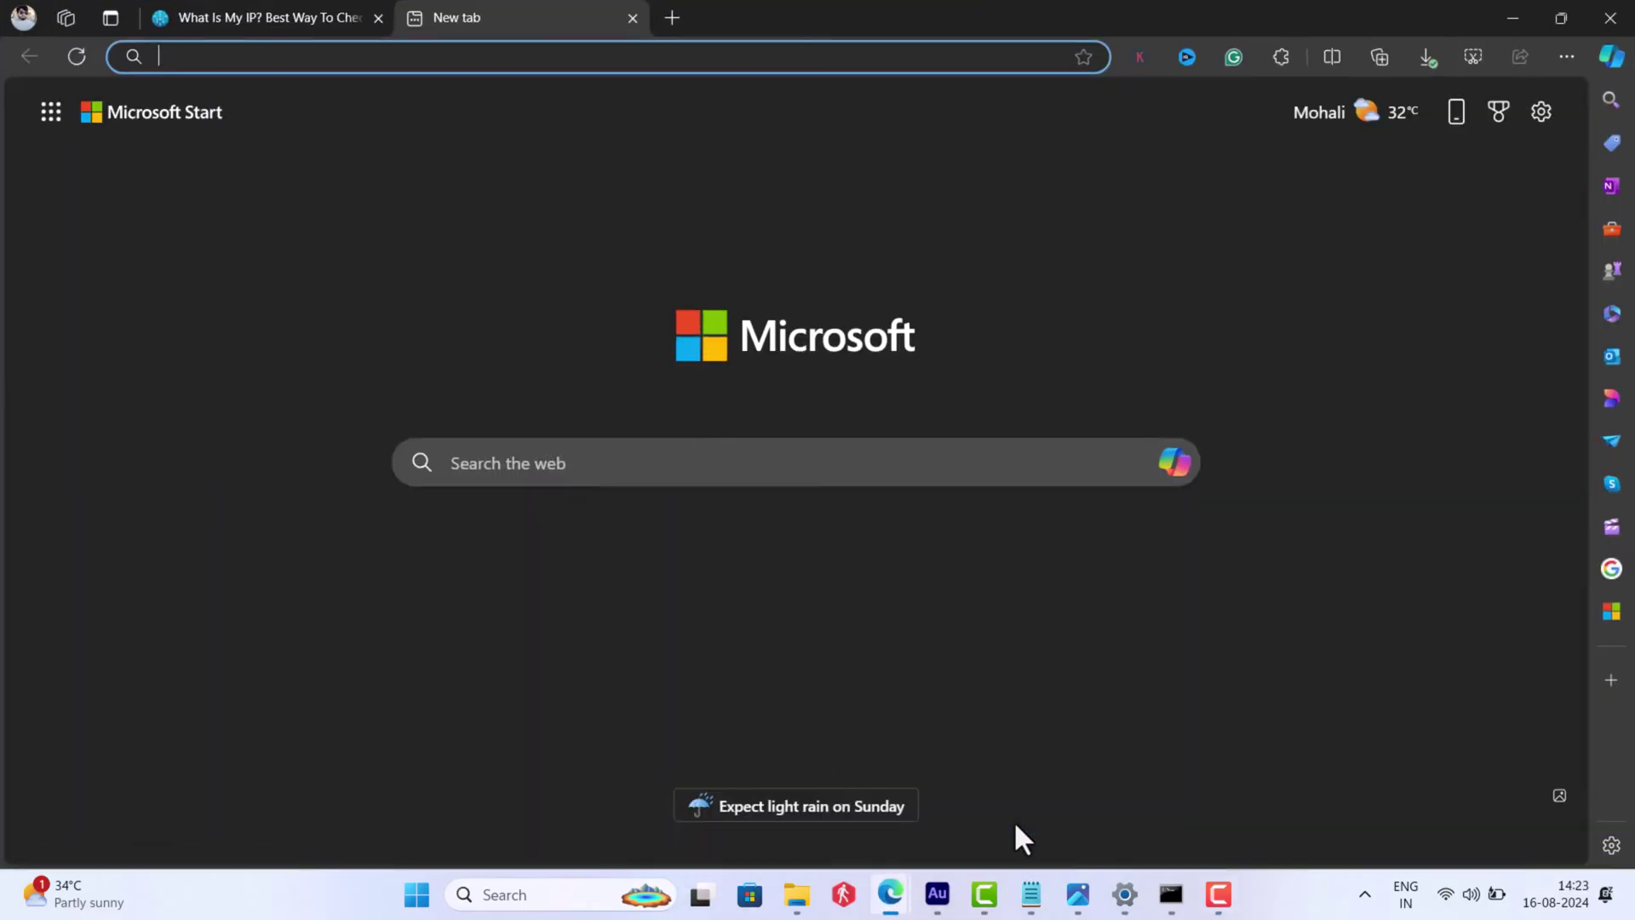
- Search 'what is my ip', open WhatIsMyIP.com, and copy the IPv4 address 152.58.81.160
{"action": "type", "text": "what is my ip"}
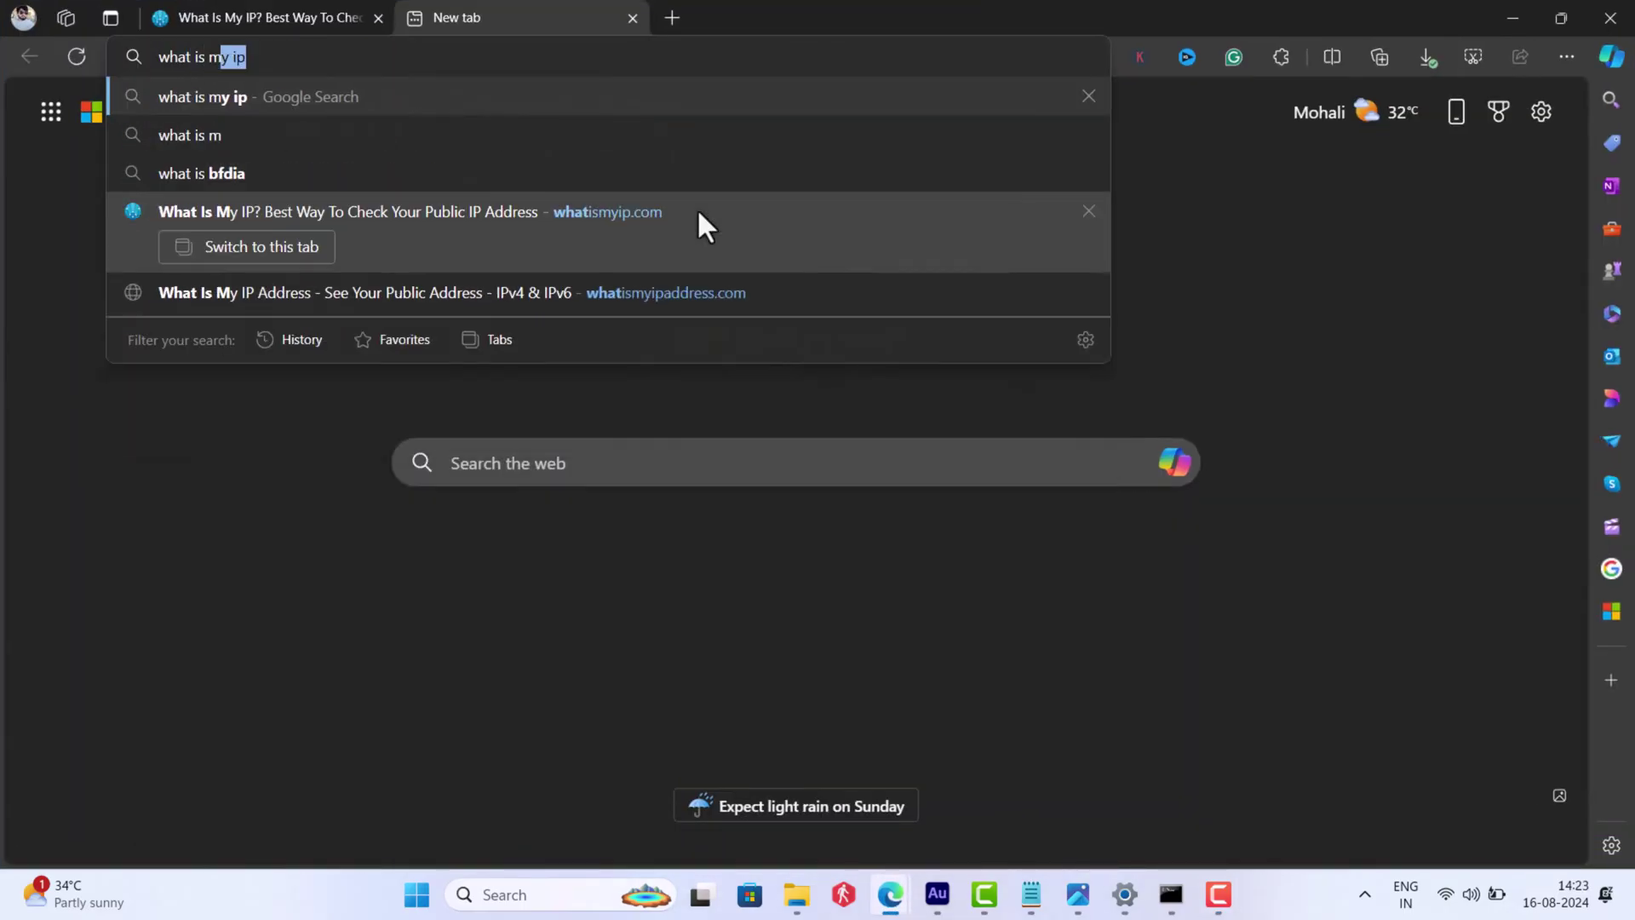
{"action": "key", "text": "Return"}
{"action": "scroll", "coordinate": [141, 463], "scroll_direction": "down", "scroll_amount": 7}
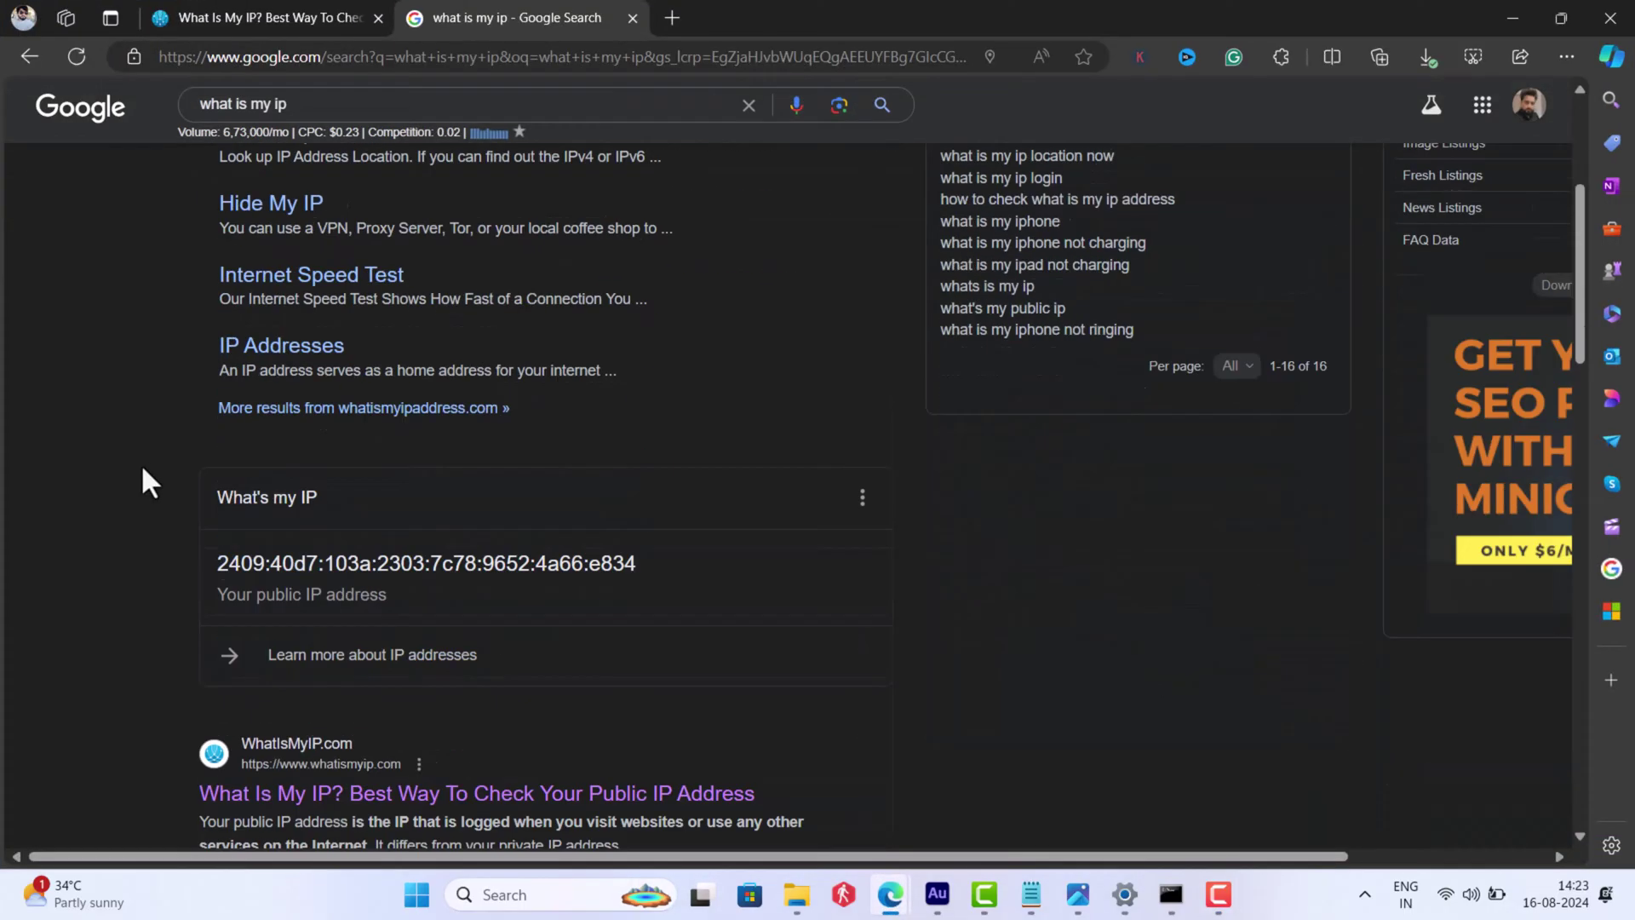
{"action": "left_click", "coordinate": [300, 521]}
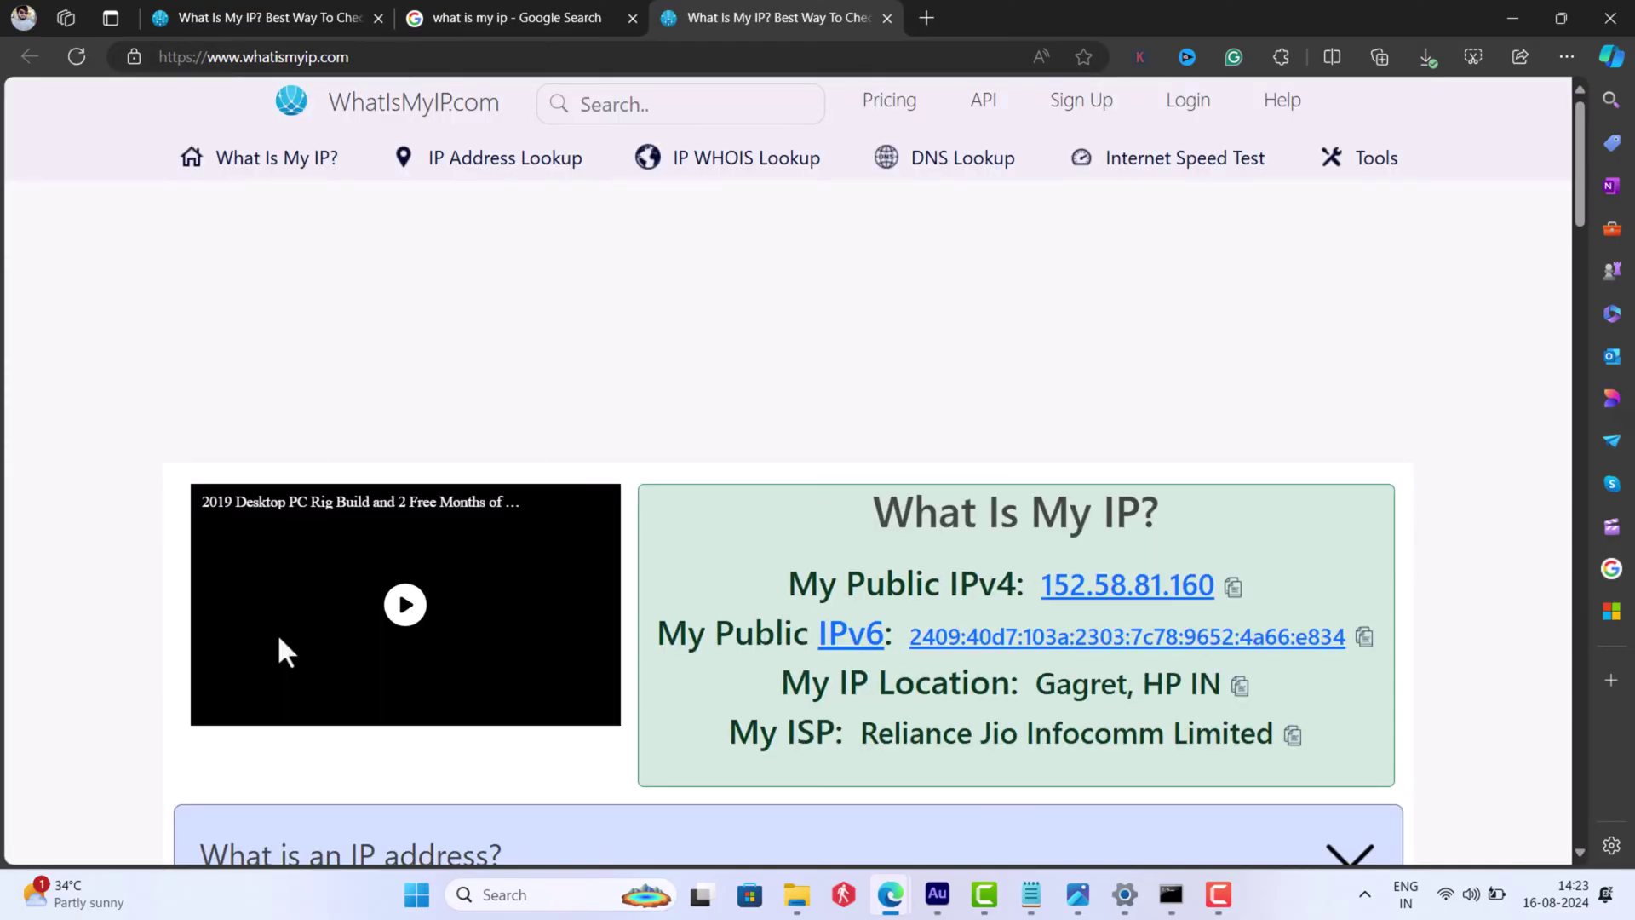
{"action": "left_click", "coordinate": [1232, 587]}
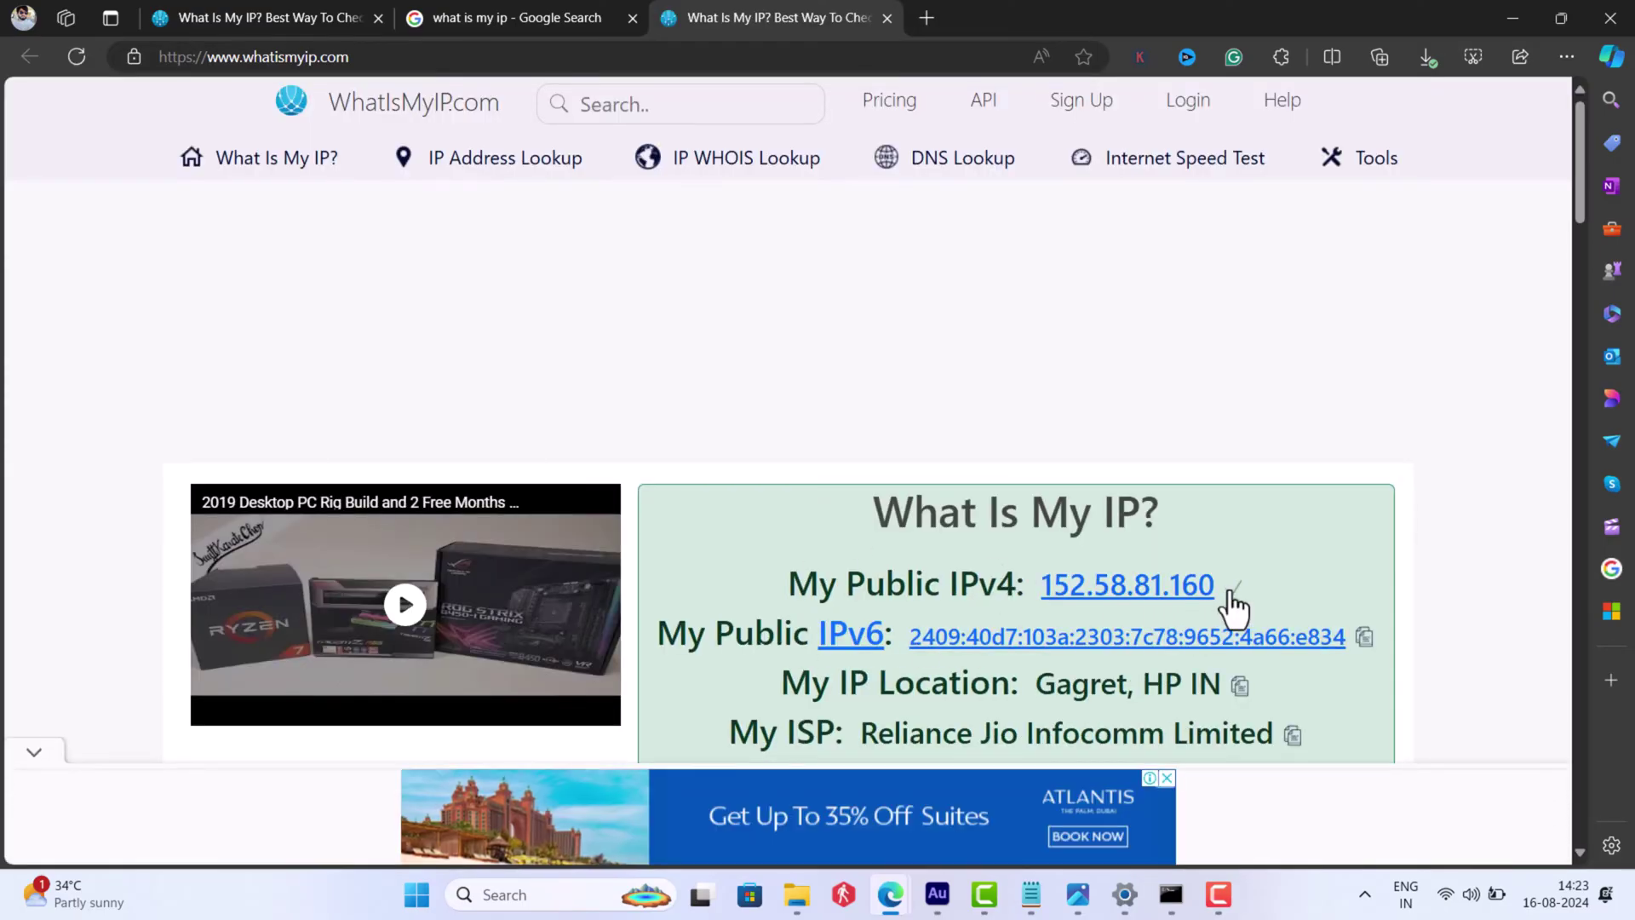
- Minimize Edge and launch Windows PowerShell with administrator rights
{"action": "left_click", "coordinate": [1503, 22]}
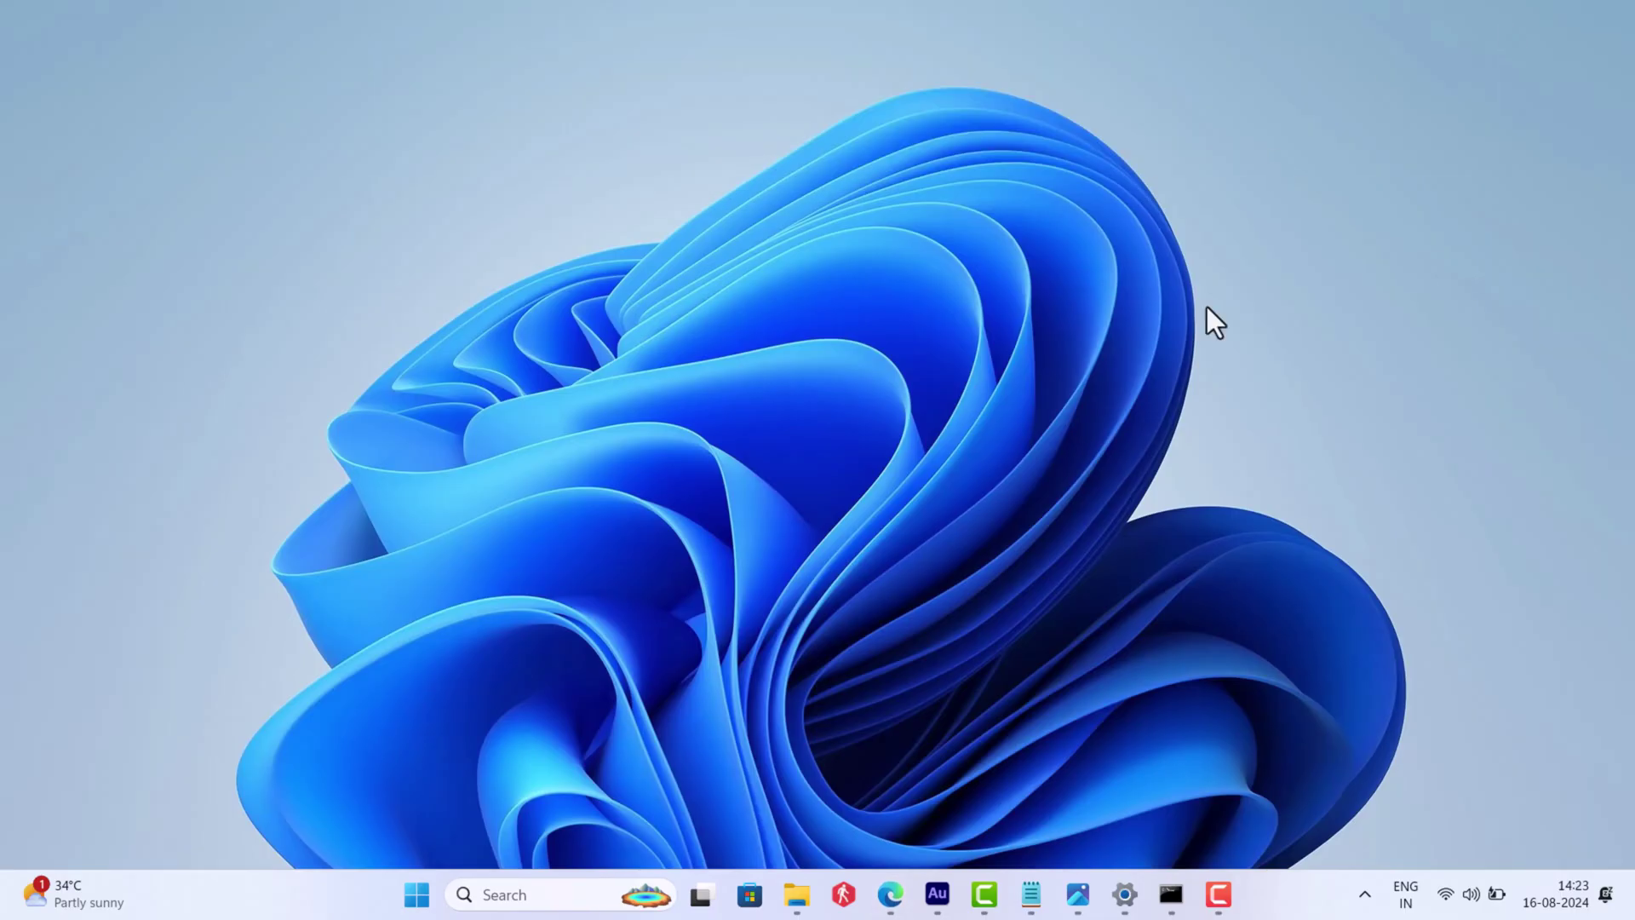
{"action": "left_click", "coordinate": [540, 901]}
{"action": "type", "text": "windows powershell"}
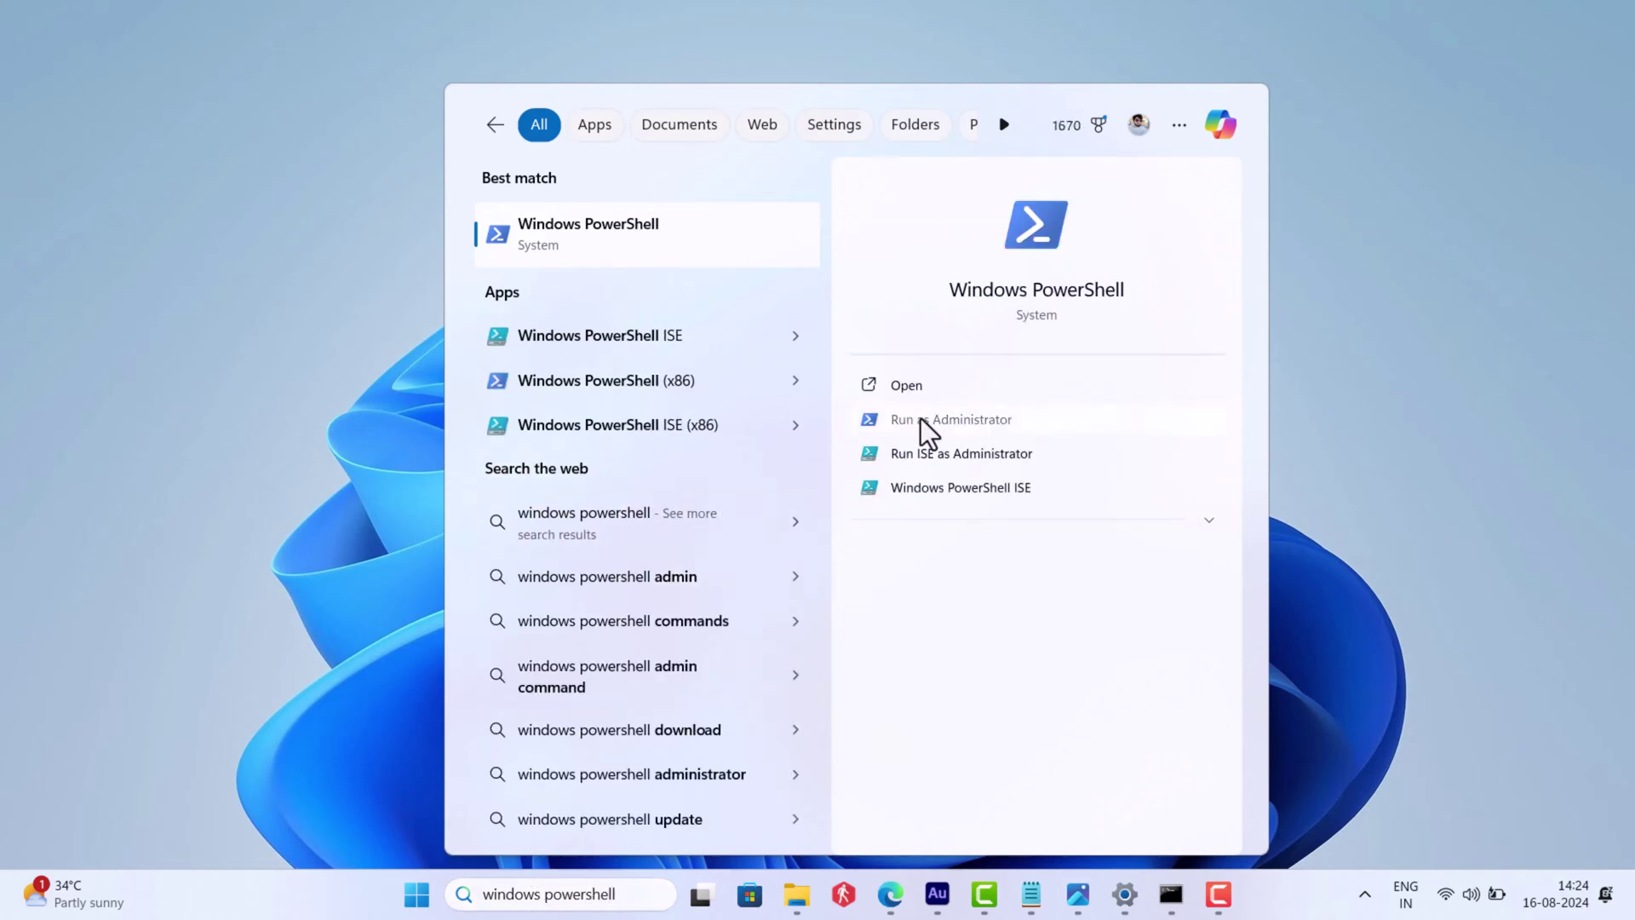
{"action": "left_click", "coordinate": [921, 419]}
{"action": "left_click", "coordinate": [751, 603]}
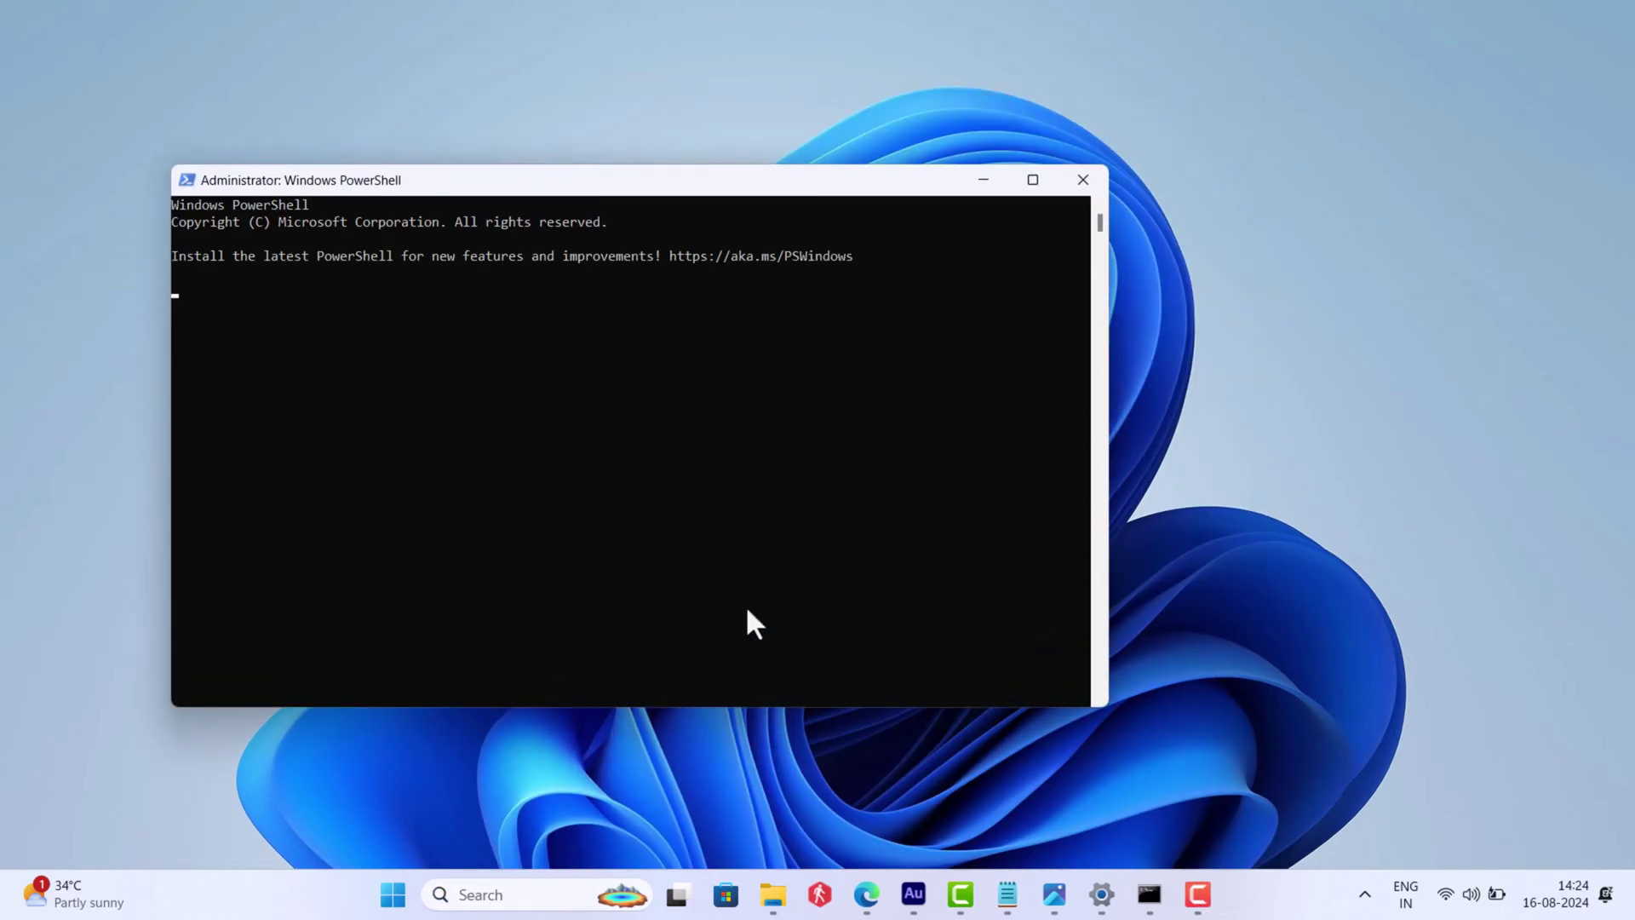
- Run Test-NetConnection 152.58.81.160 -Port 1688 and highlight the TcpTestSucceeded False result
{"action": "right_click", "coordinate": [380, 304]}
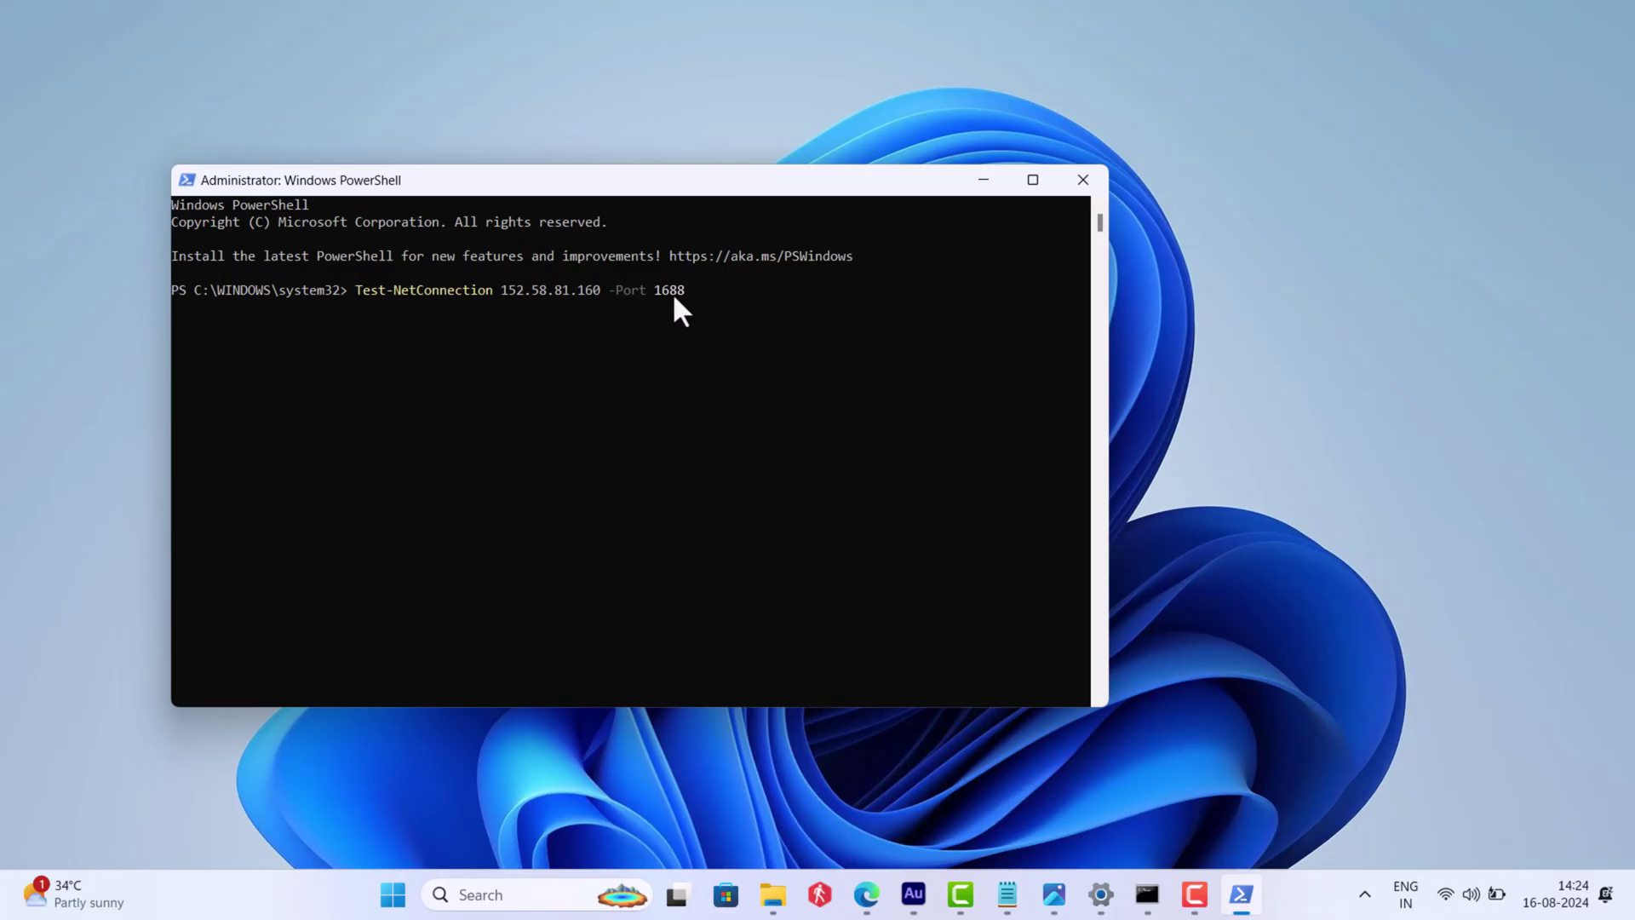
{"action": "key", "text": "Return"}
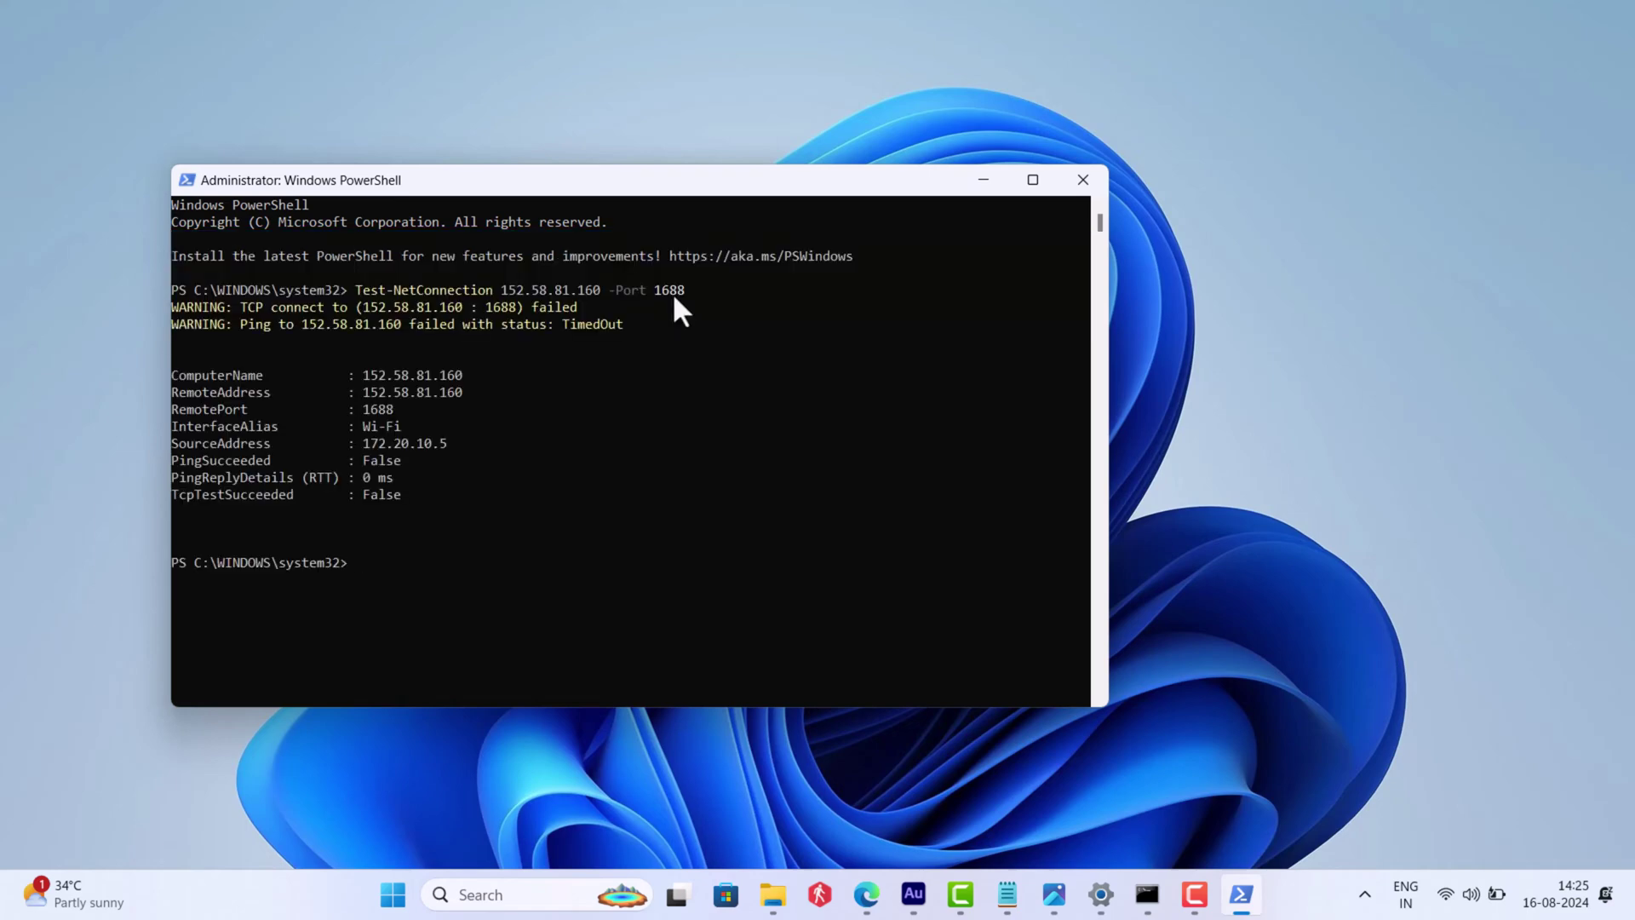
{"action": "left_click_drag", "start_coordinate": [182, 494], "coordinate": [242, 494]}
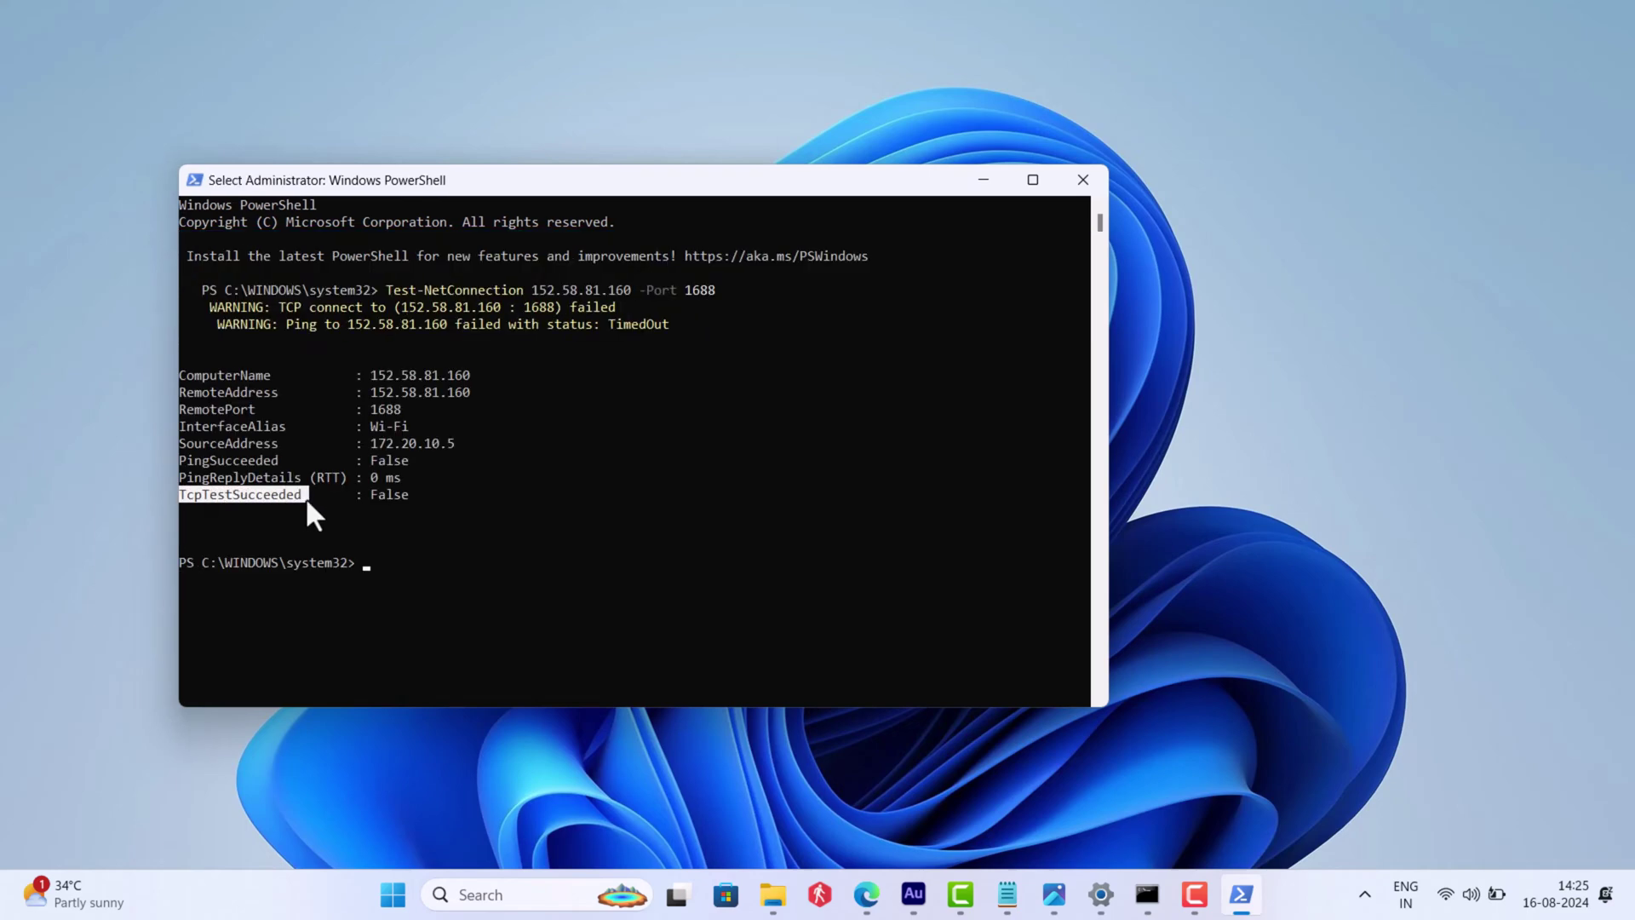
{"action": "left_click", "coordinate": [376, 495]}
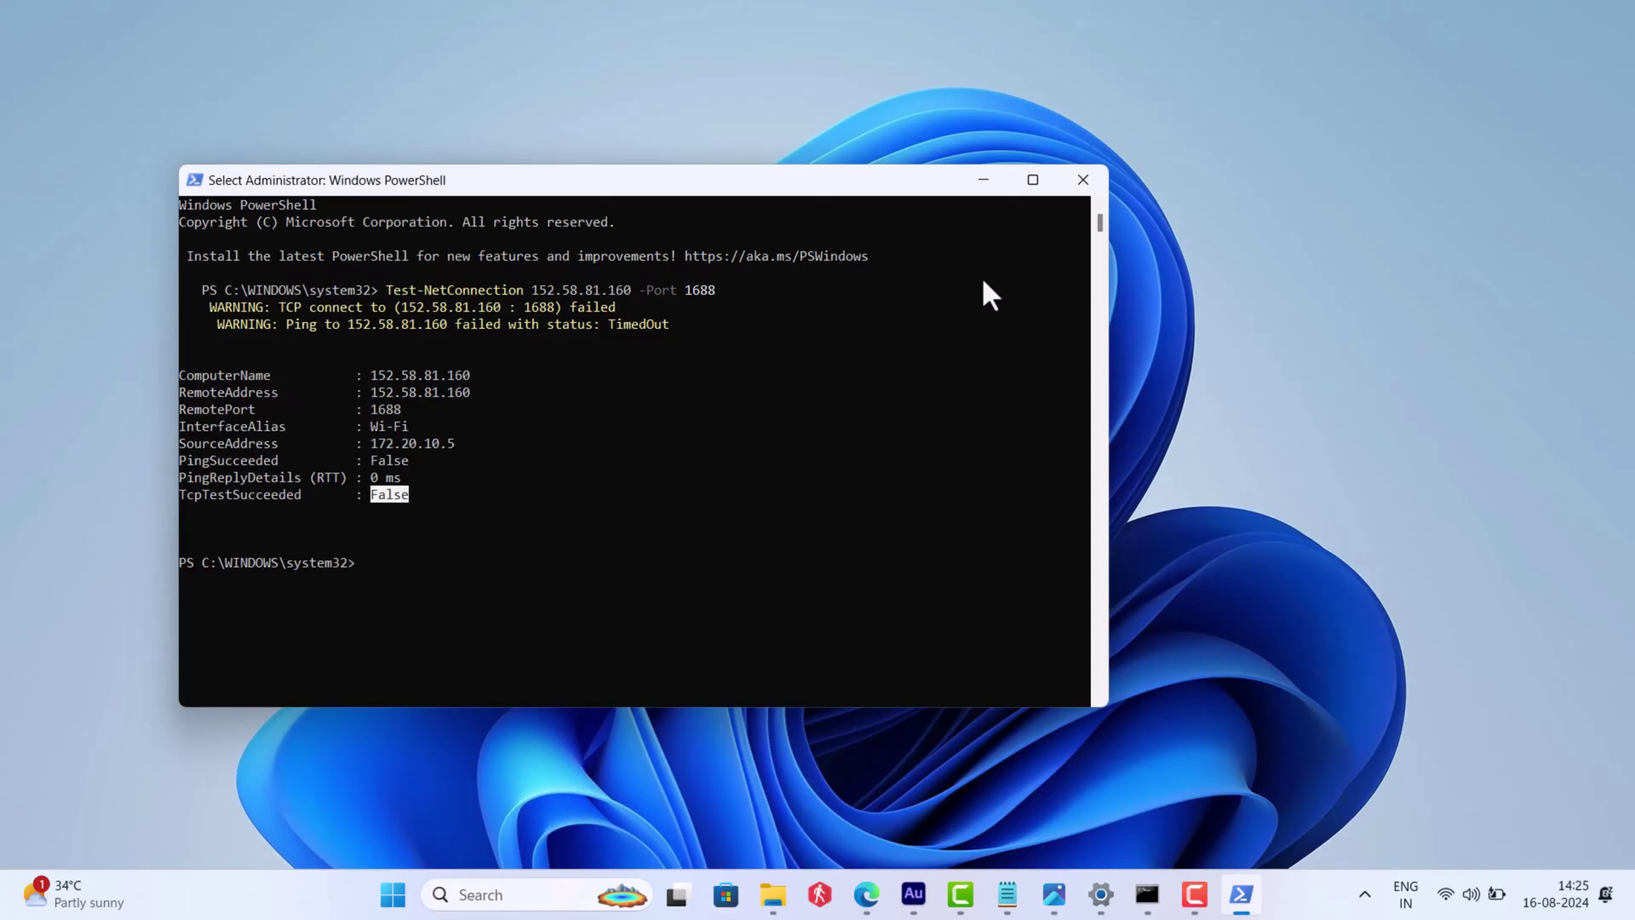
{"action": "left_click", "coordinate": [988, 181]}
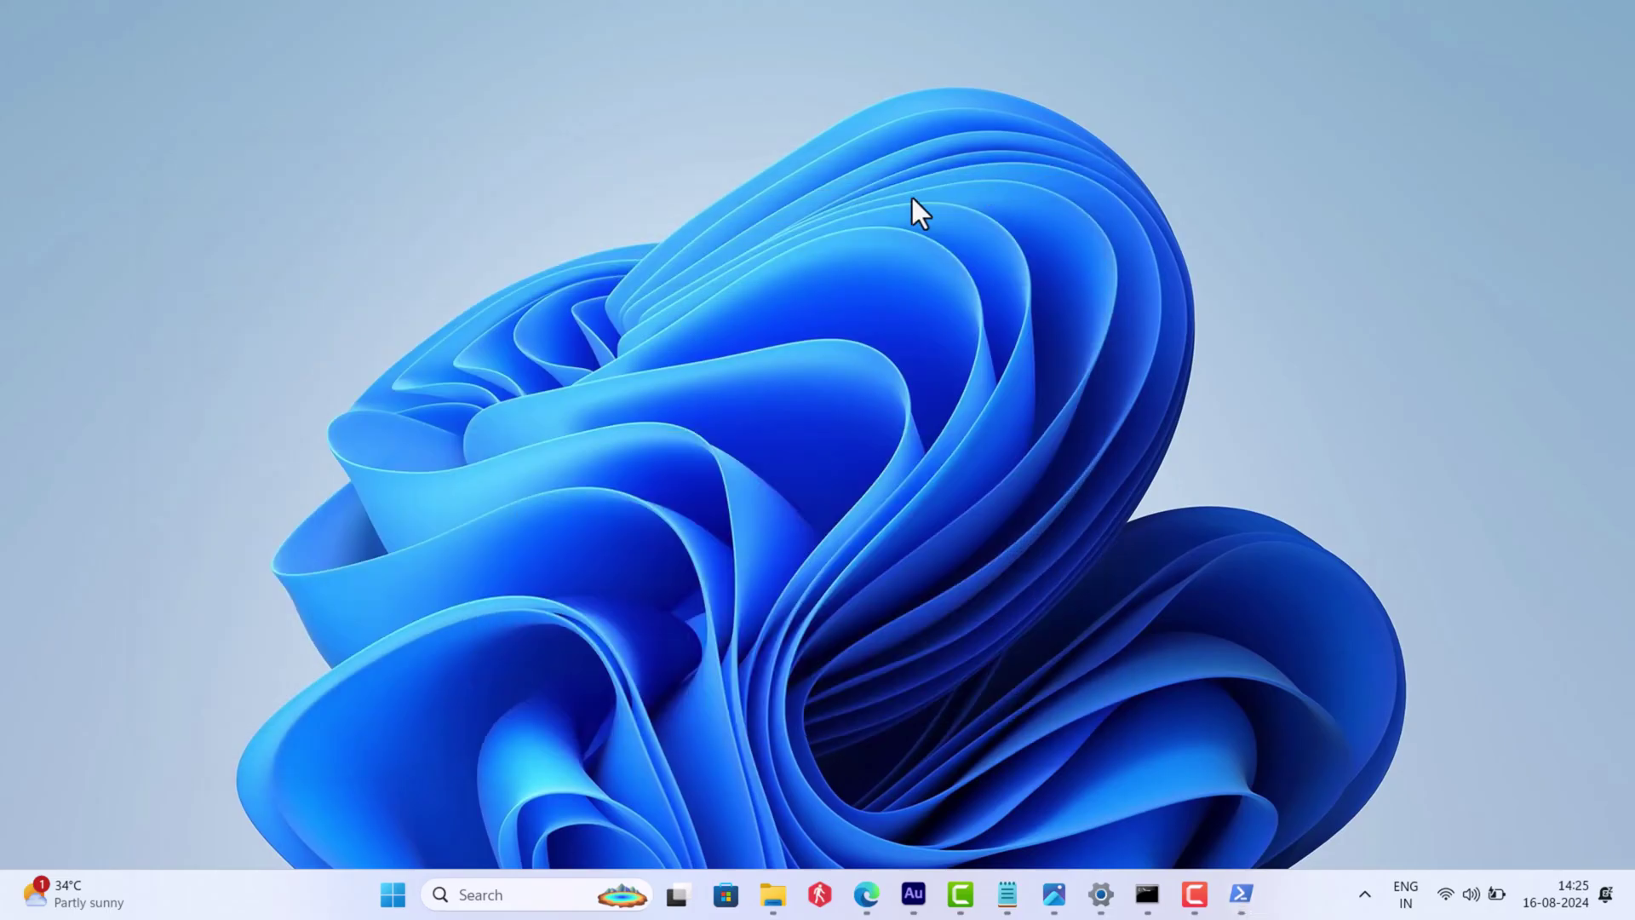